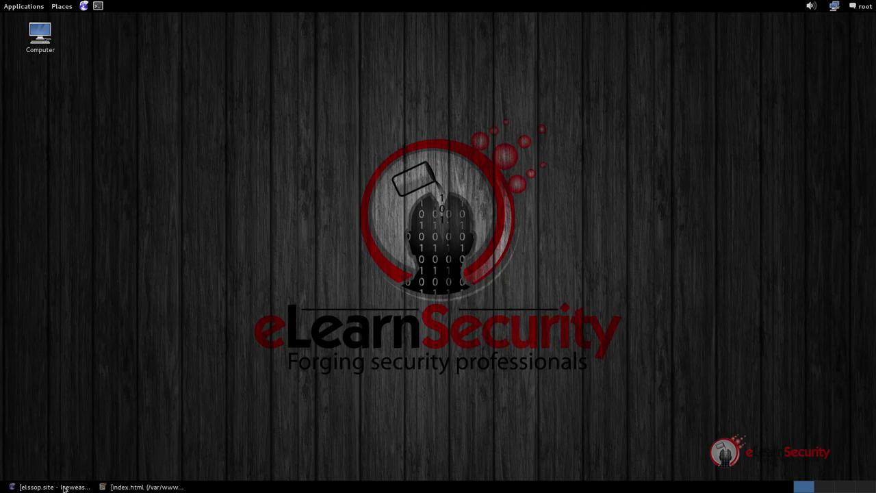
Bring up the a.elssop.site demo page in Iceweasel, then the index.html source in gedit
left_click(64, 487)
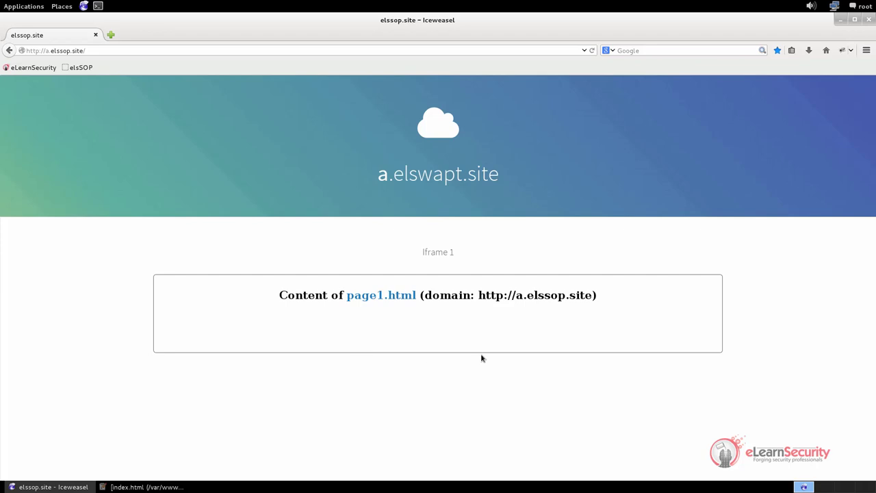
left_click(130, 487)
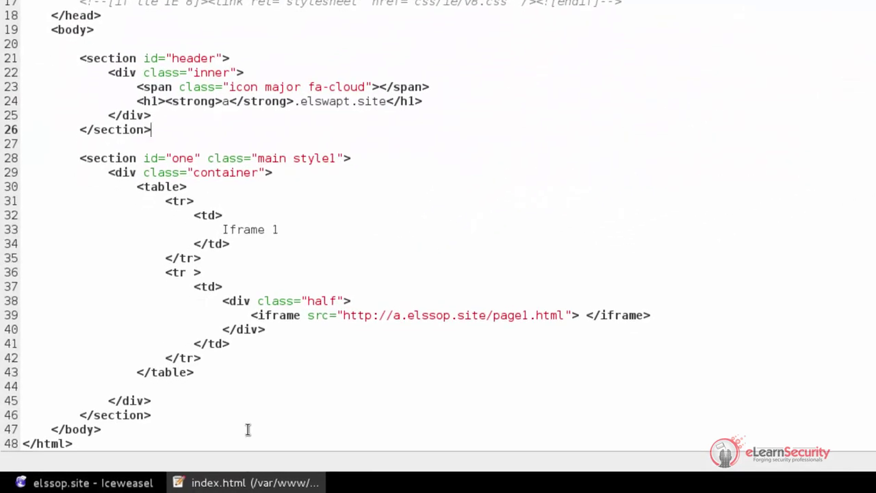
Highlight the iframe tag on line 39 of index.html and glance at the page1.html source
left_click_drag(245, 317, 680, 314)
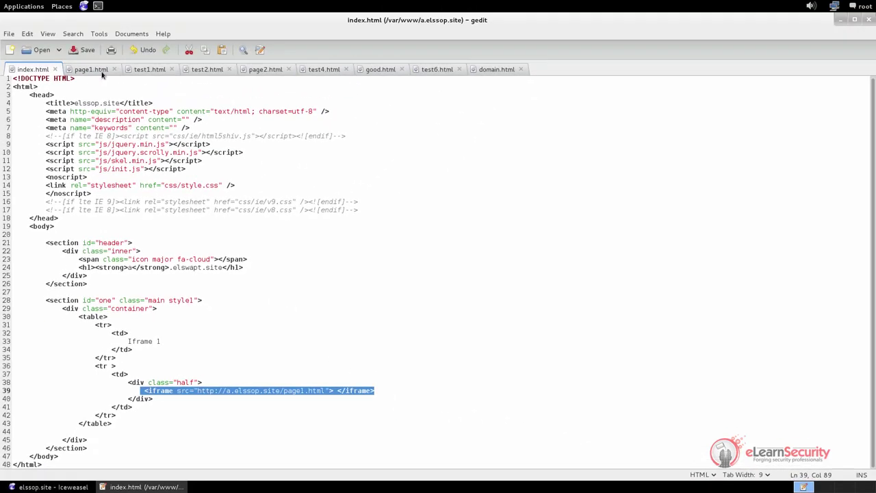
left_click(94, 70)
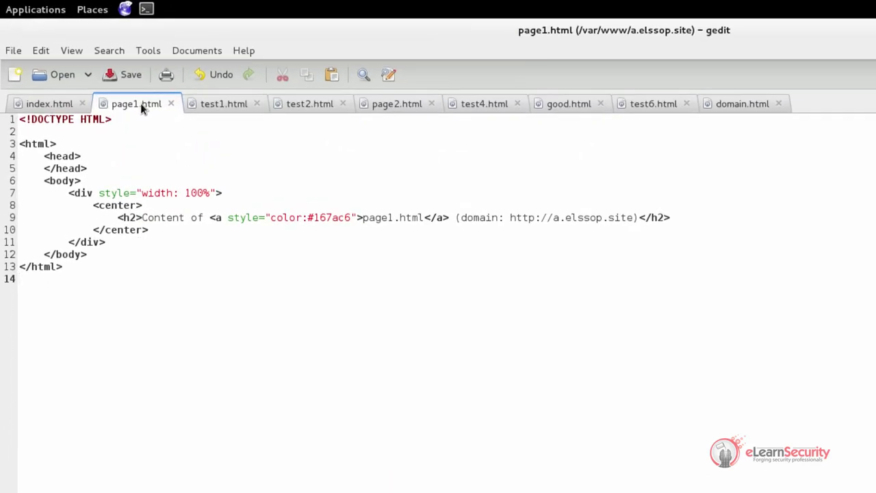
left_click(47, 107)
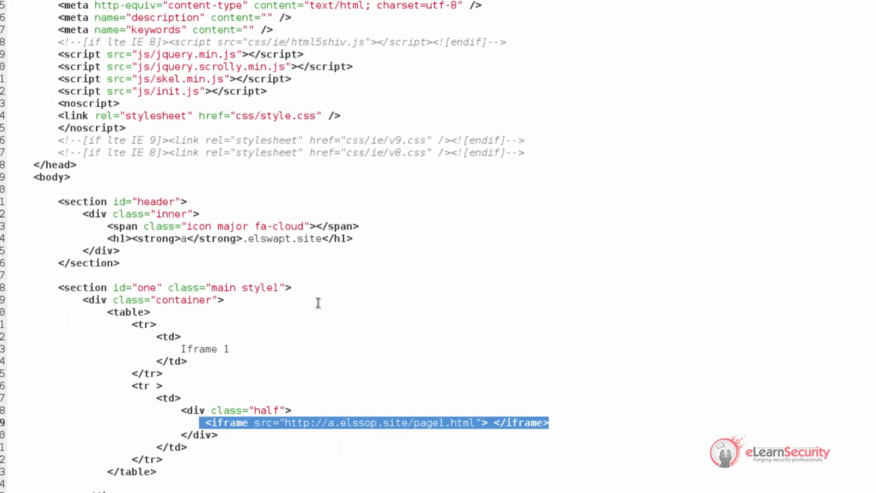
Point out the http protocol and a.elssop.site domain in the iframe address, then return to Iceweasel
double_click(286, 382)
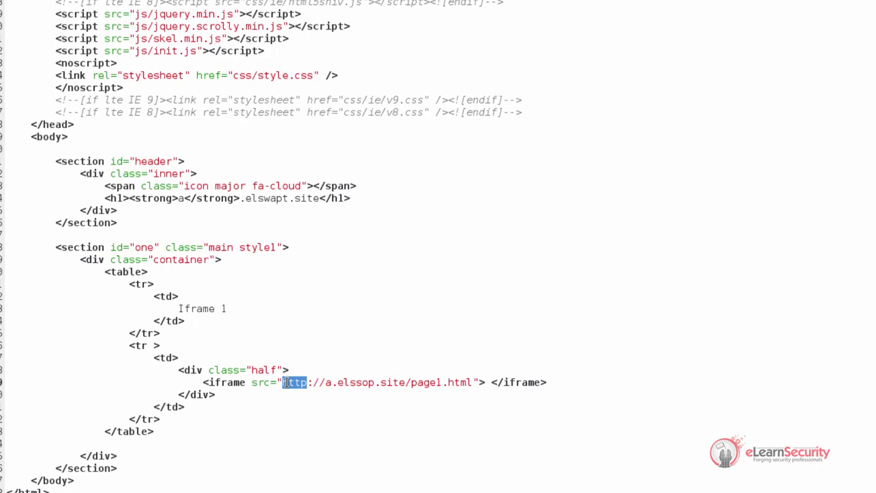
left_click_drag(325, 382, 408, 382)
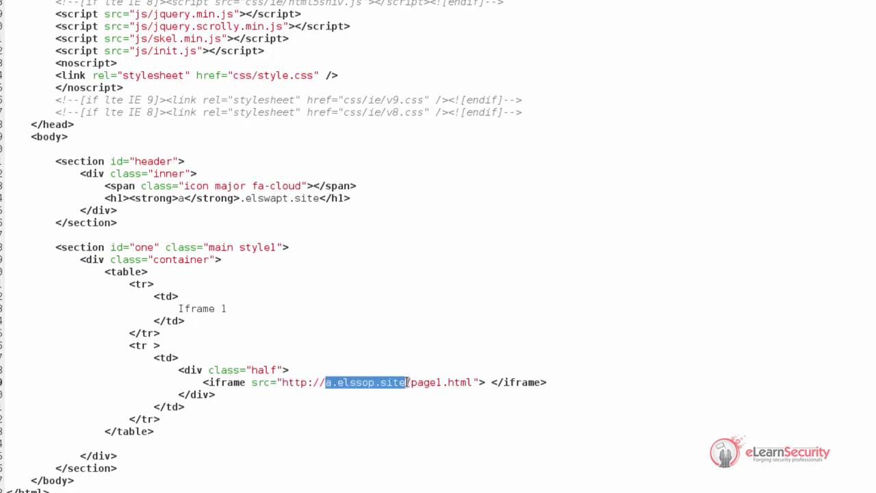
left_click(407, 381)
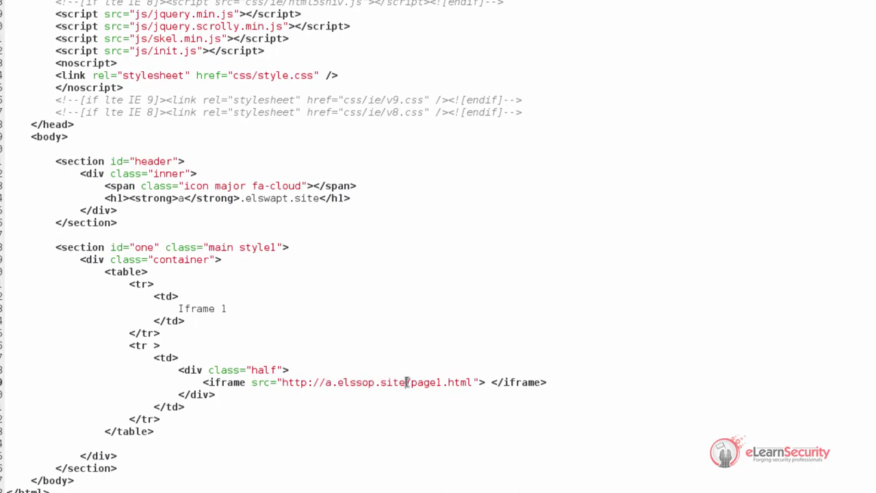
key("alt+Tab")
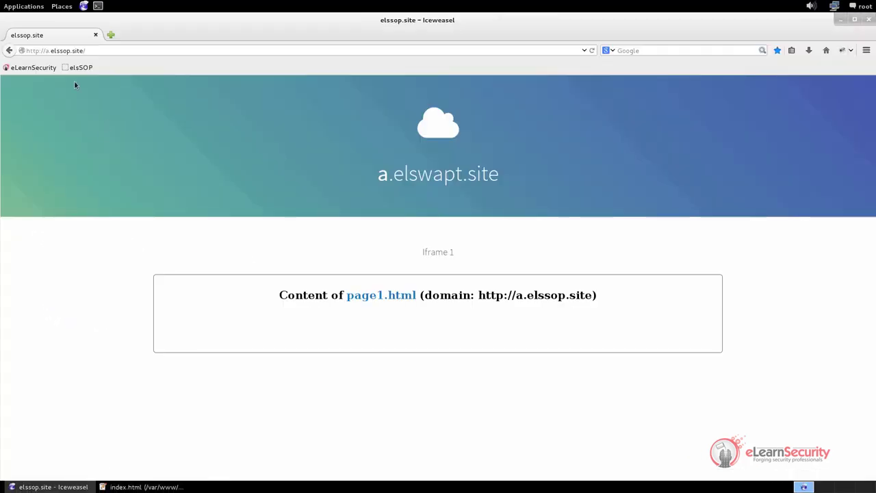
Load a.elssop.site/test1.html by appending test1.html to the address, then switch to gedit
left_click(30, 51)
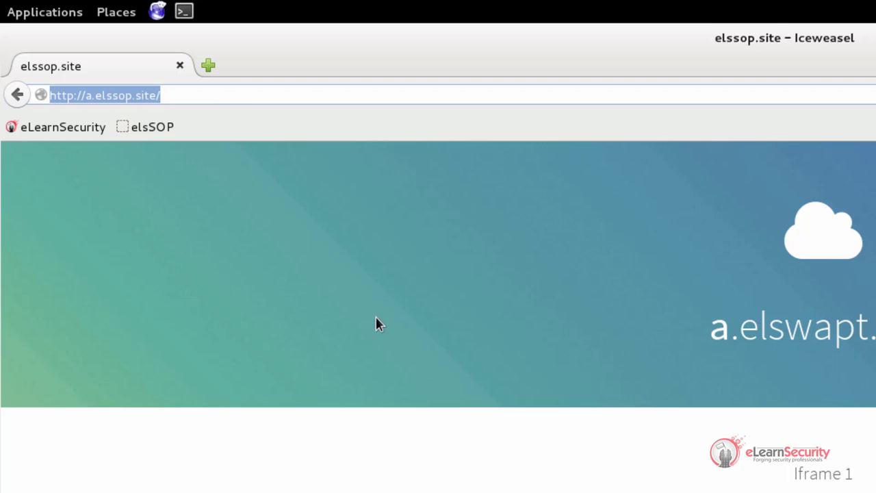
left_click(375, 318)
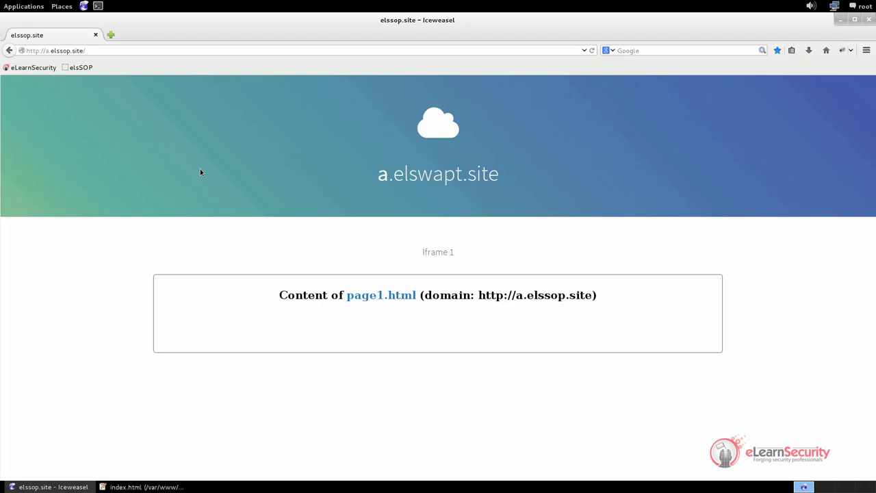
left_click(104, 51)
type("test1.html")
key("Return")
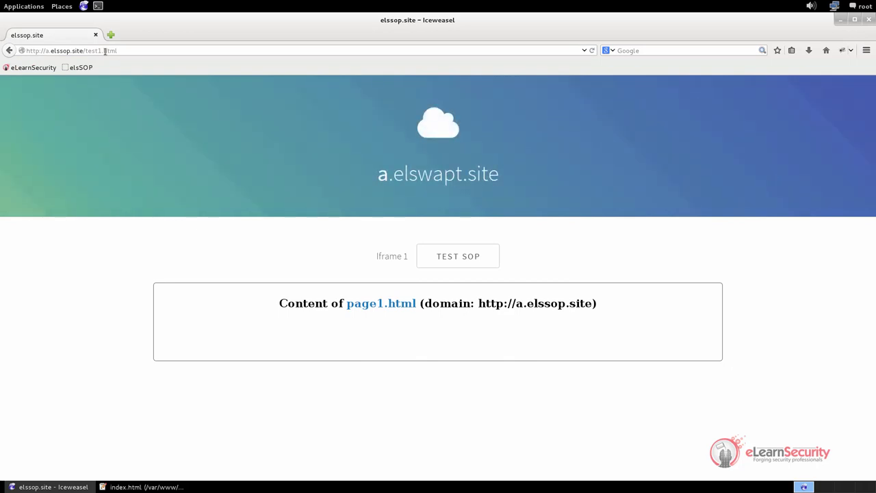
key("alt+Tab")
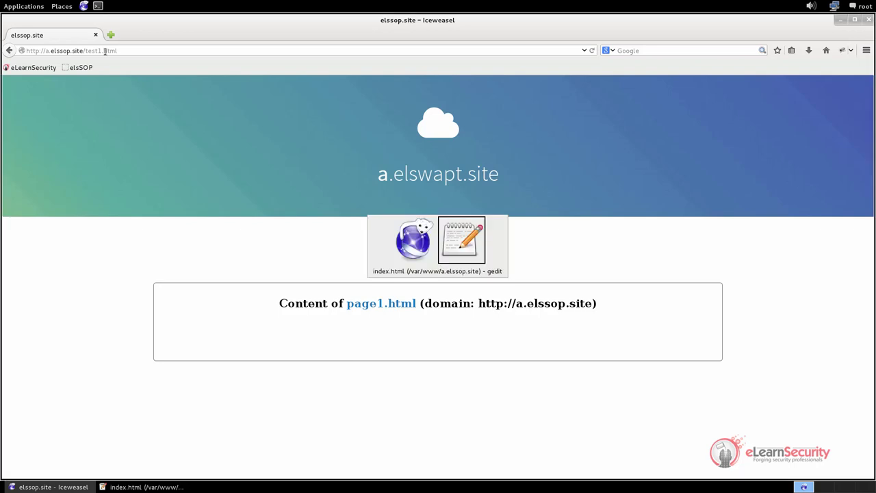
Open the test1.html source and highlight the testsop onclick handler name
left_click(84, 71)
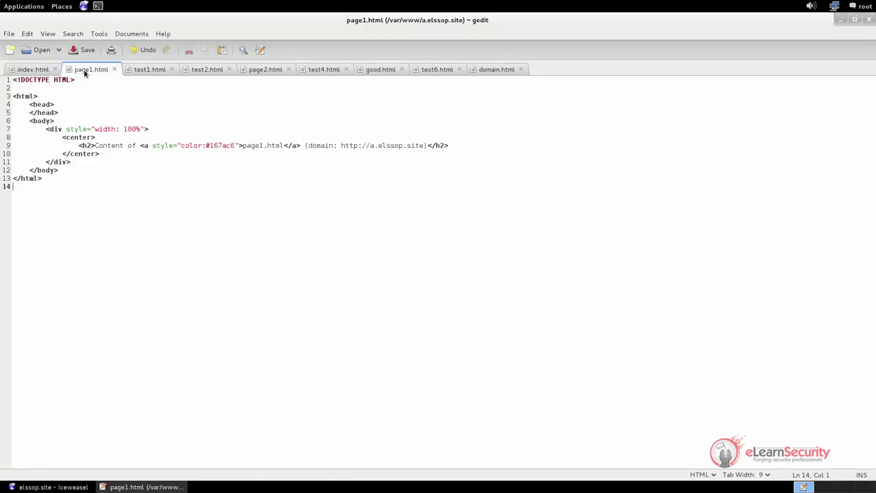
left_click(134, 71)
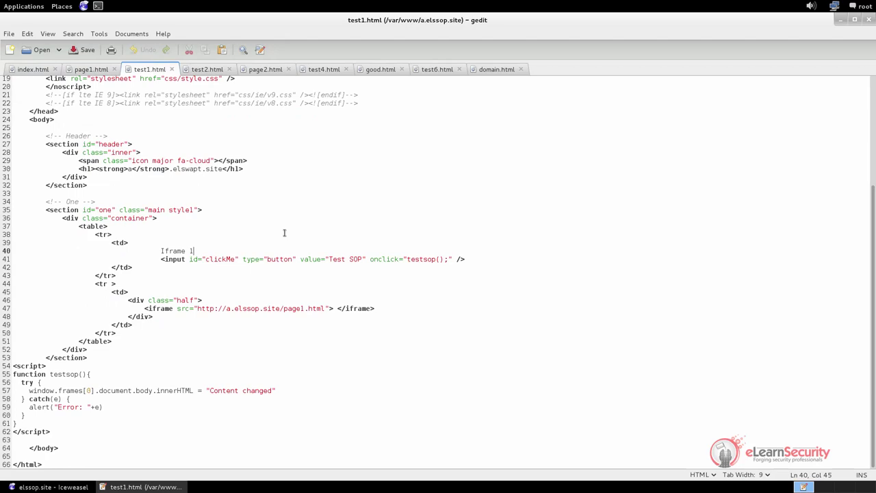
double_click(421, 259)
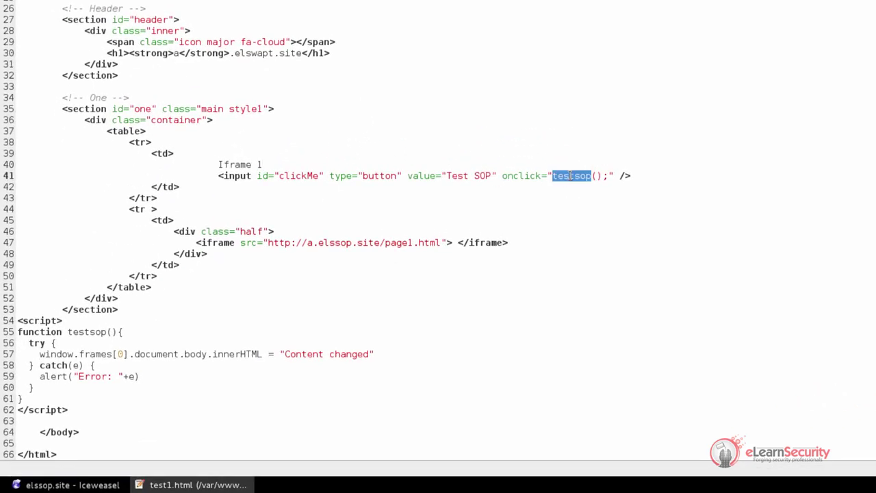
Walk through testsop(), which sets the iframe body to 'Content changed', then return to Iceweasel
left_click_drag(19, 332, 168, 398)
left_click(168, 398)
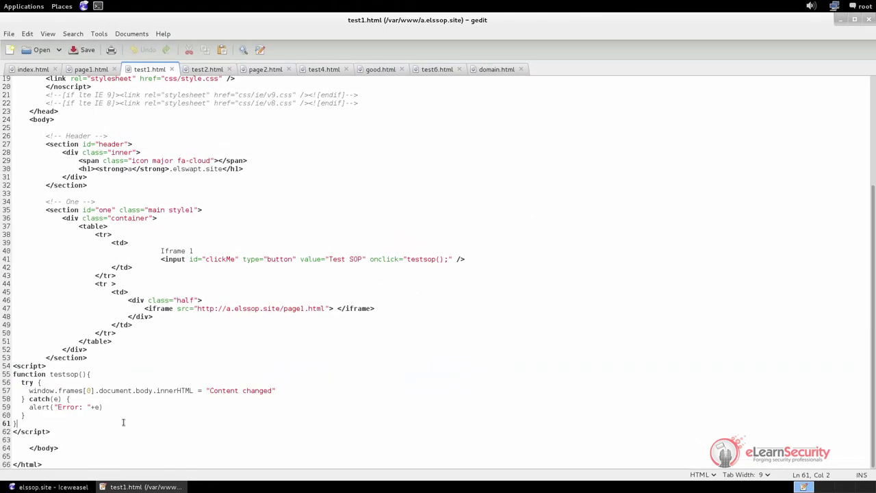
left_click_drag(29, 390, 194, 390)
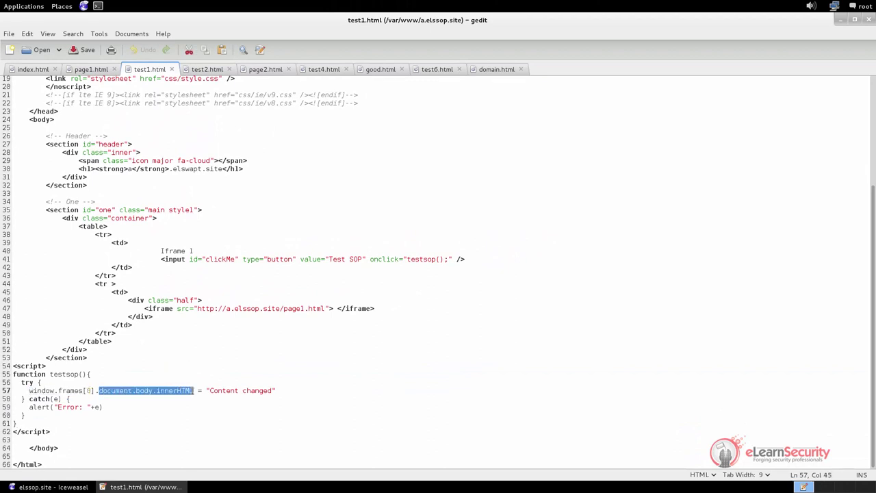
left_click_drag(210, 390, 273, 390)
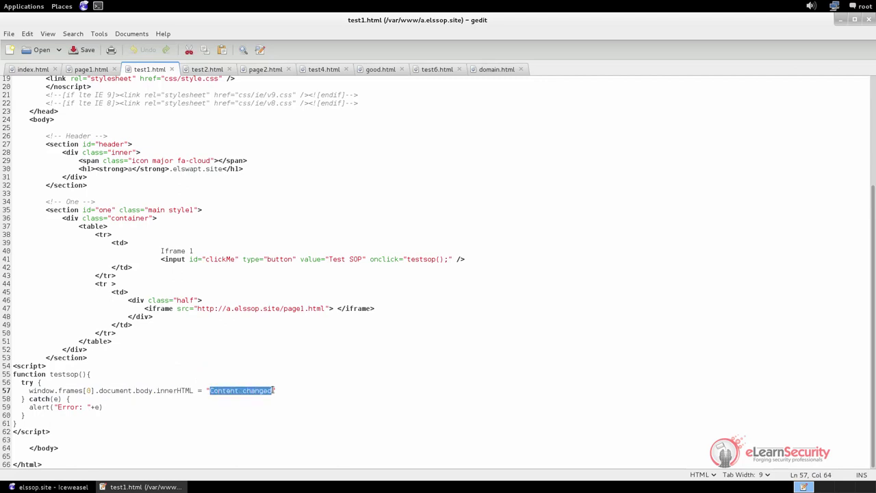
left_click(281, 392)
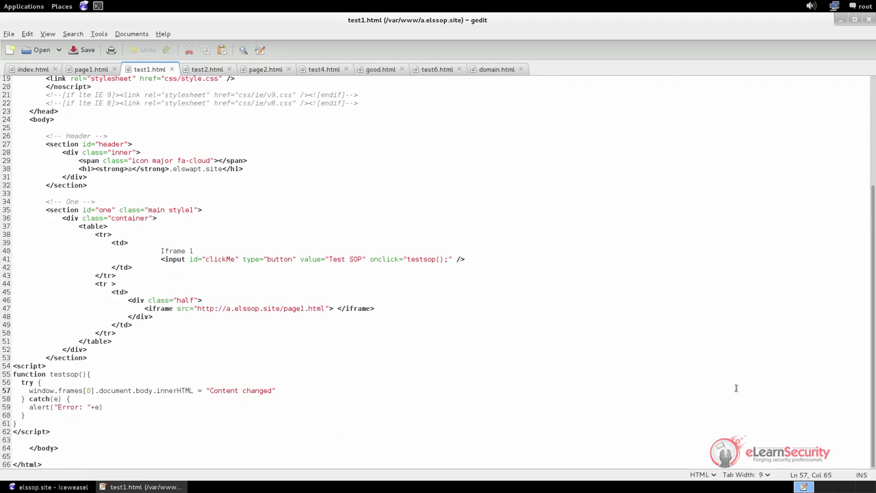
key("alt+Tab")
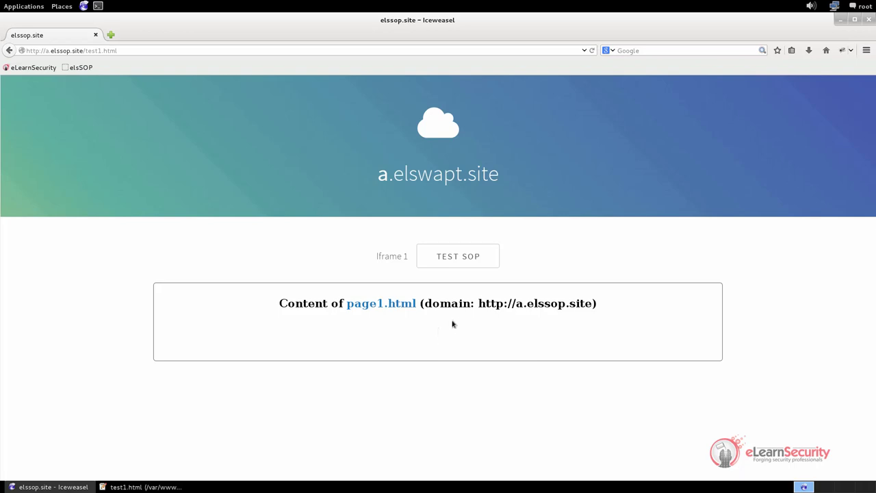
left_click_drag(347, 303, 416, 303)
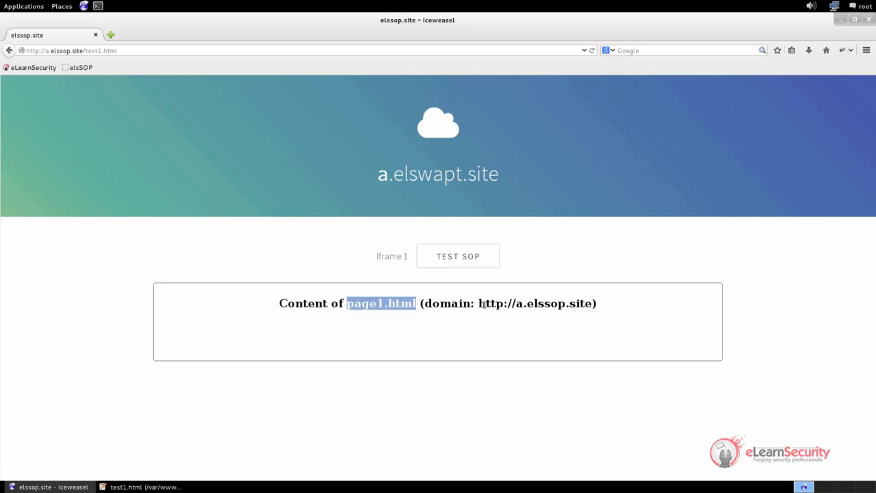
left_click_drag(479, 303, 598, 307)
left_click(590, 306)
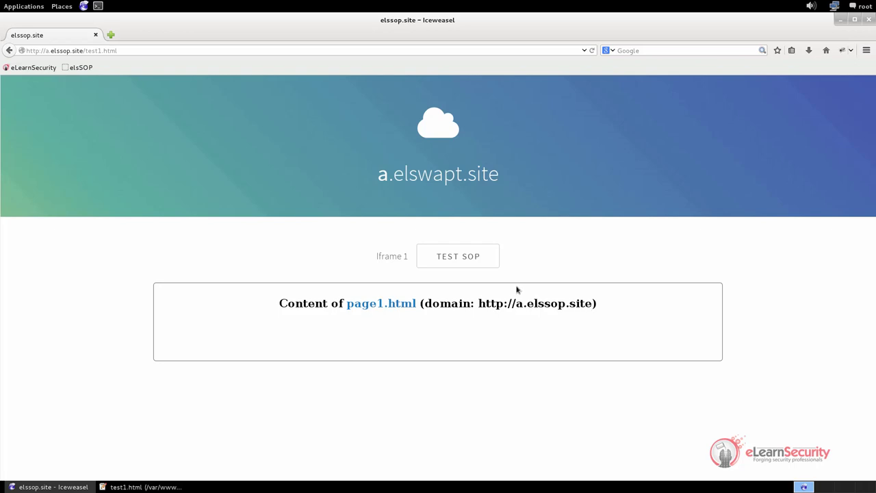
left_click(468, 259)
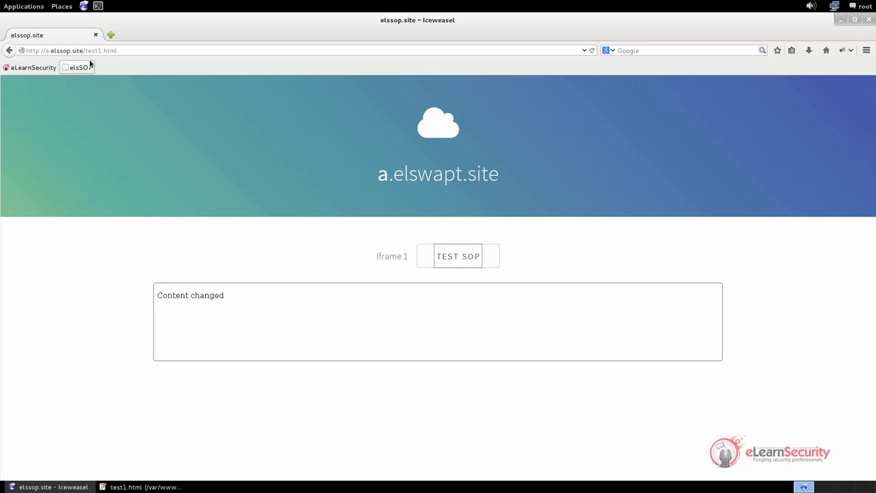
Change the address from test1.html to test2 and load that page
left_click_drag(98, 50, 139, 53)
type("2")
key("Return")
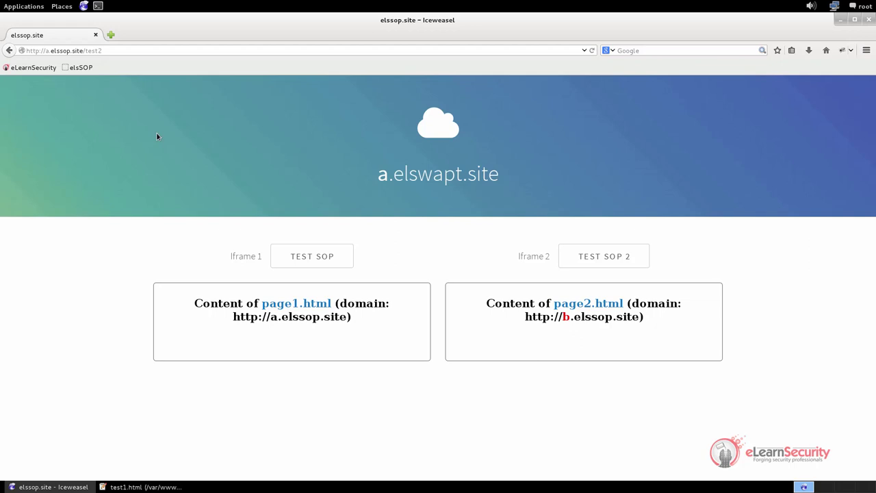
Highlight page2 and the b.elssop.site subdomain in the second iframe, then switch to gedit
double_click(576, 305)
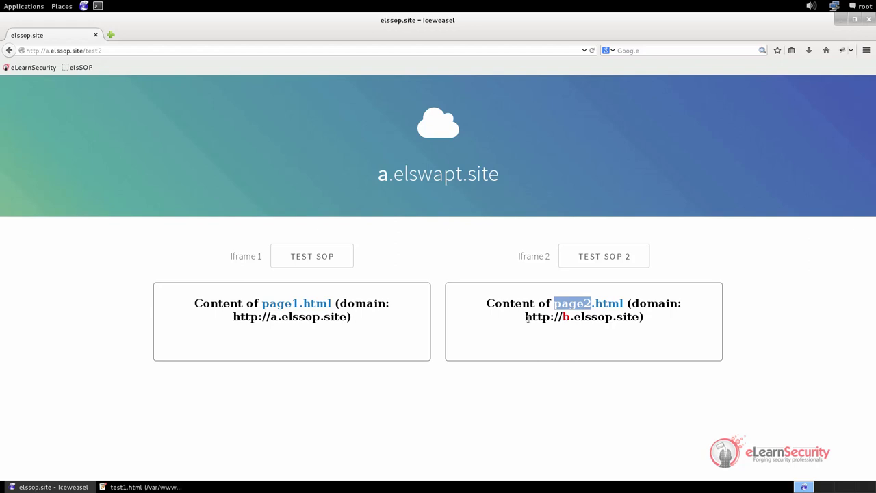
left_click_drag(525, 317, 653, 323)
left_click_drag(563, 318, 573, 318)
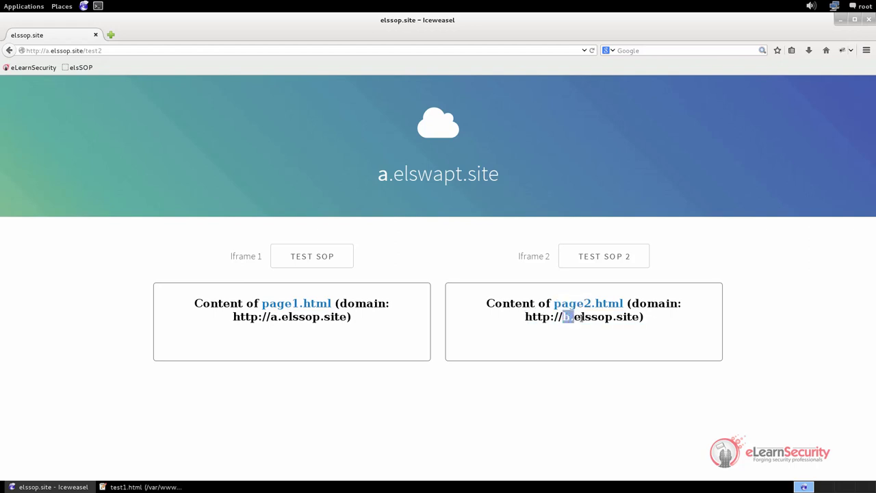
key("alt+Tab")
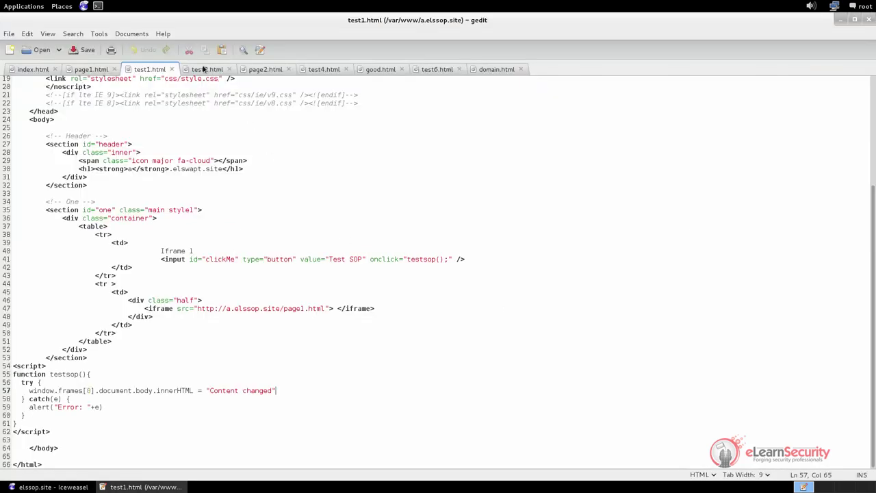
Open the test2.html source and highlight the testsop2 call on line 45
left_click(205, 70)
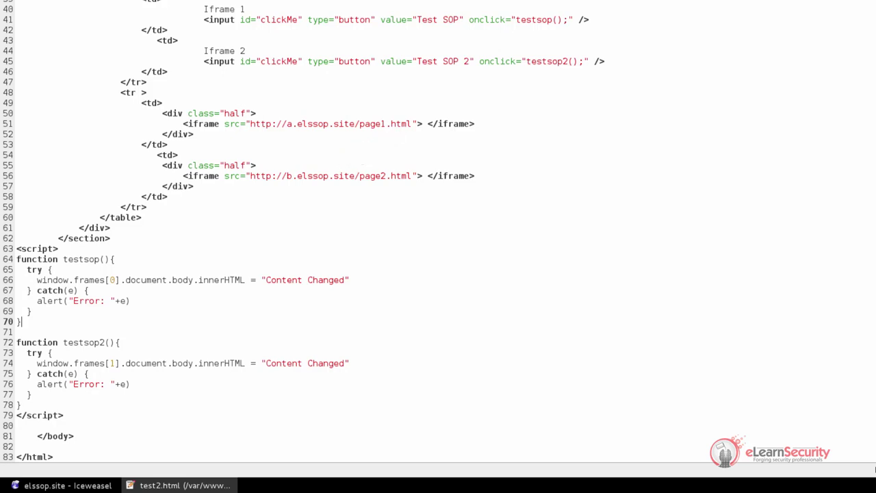
left_click(543, 61)
double_click(543, 61)
left_click_drag(568, 61, 525, 61)
Walk through testsop2(), which sets window.frames[1]'s body to 'Content Changed', then return to Iceweasel
left_click_drag(64, 343, 109, 344)
left_click(110, 363)
left_click_drag(38, 364, 112, 364)
left_click(203, 363)
left_click_drag(266, 362, 351, 364)
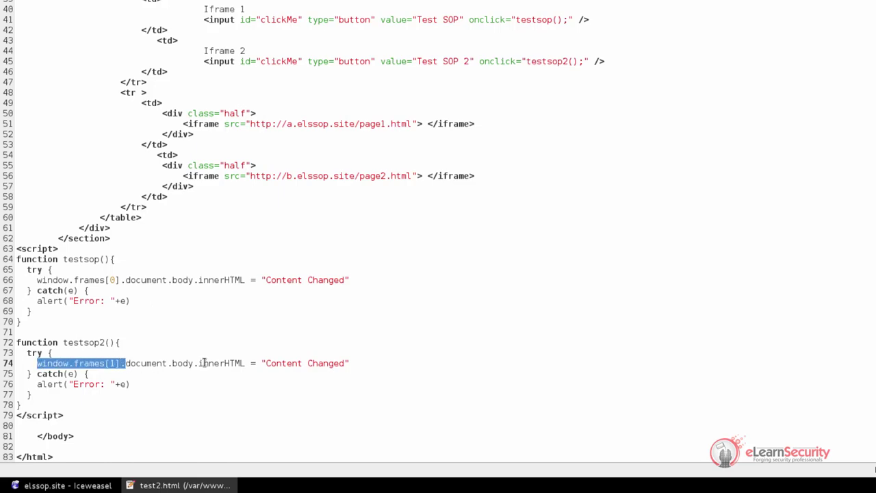
left_click(298, 388)
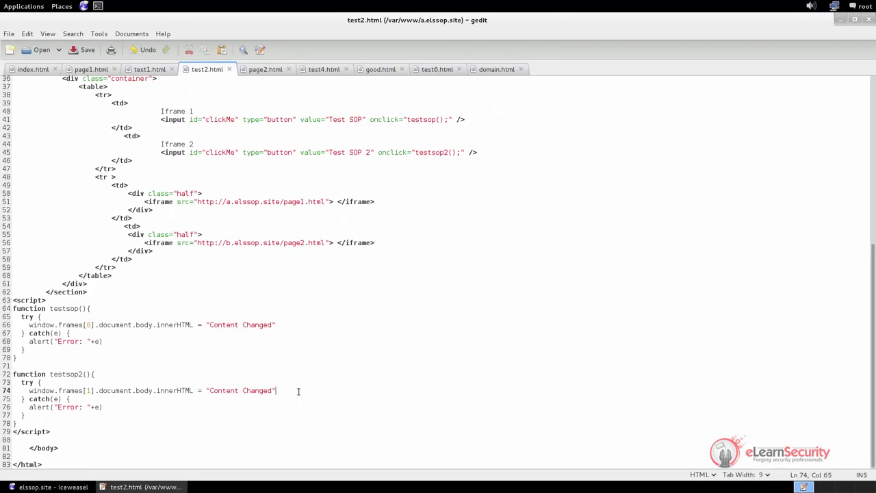
key("alt+Tab")
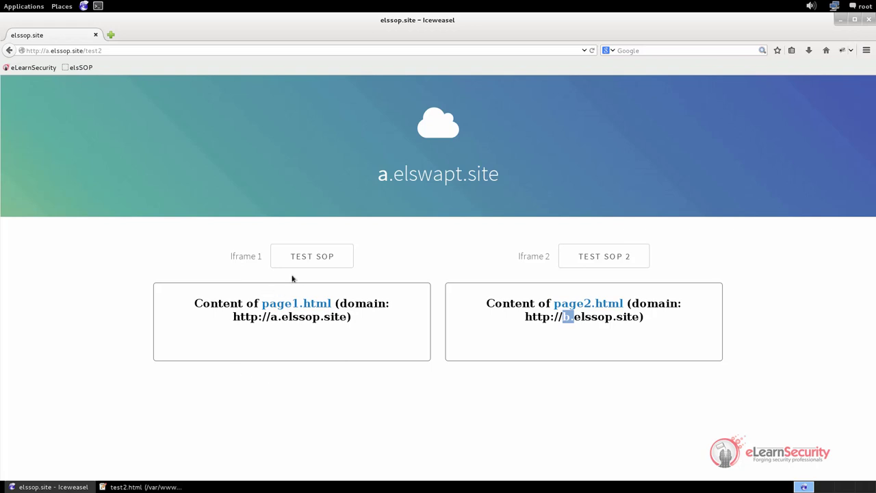
Run TEST SOP on Iframe 1, then TEST SOP 2, dismissing its permission-denied alert for b.elssop.site
left_click(308, 261)
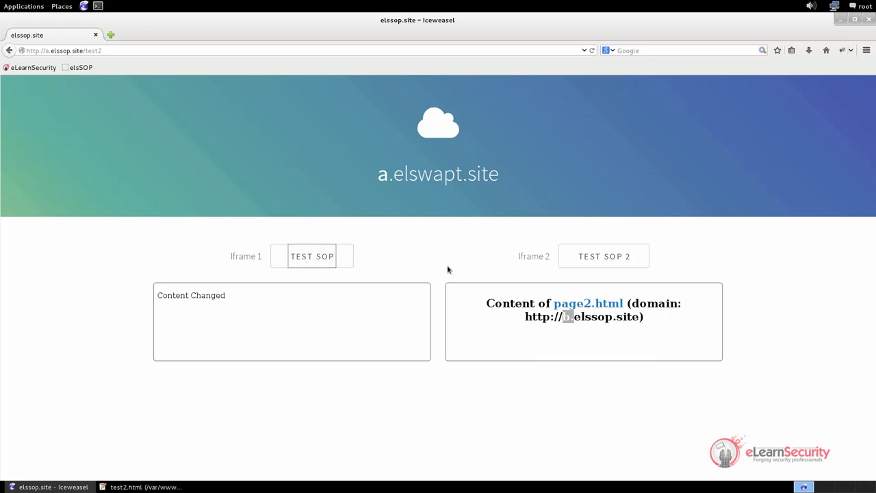
left_click(573, 262)
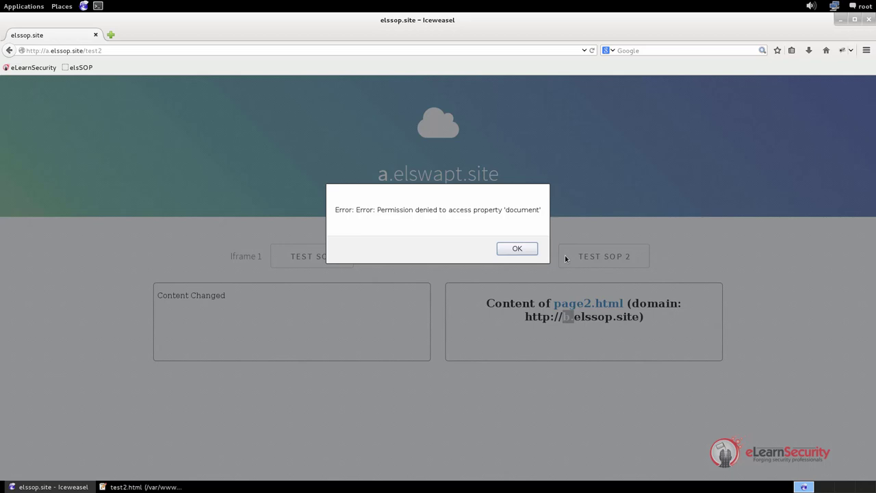
left_click(512, 252)
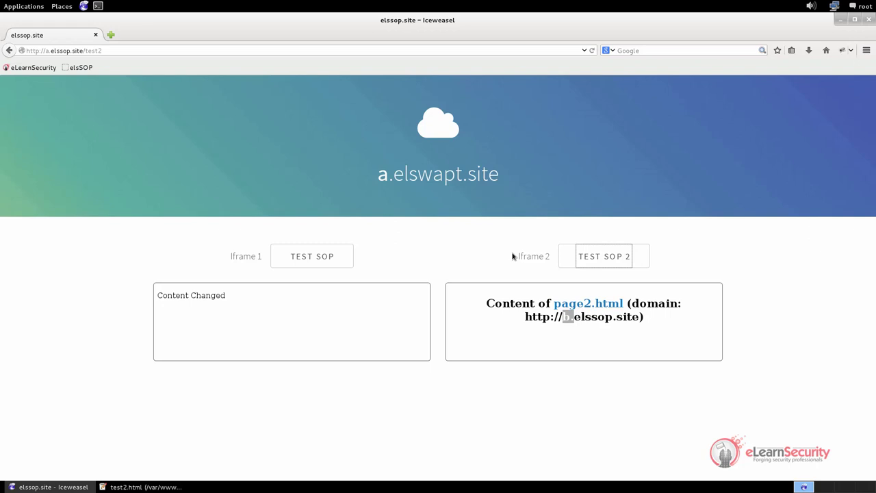
left_click_drag(96, 50, 103, 51)
Load test3.html in place of test2 and scroll down to the Different Origin tests
type("3.html")
key("Return")
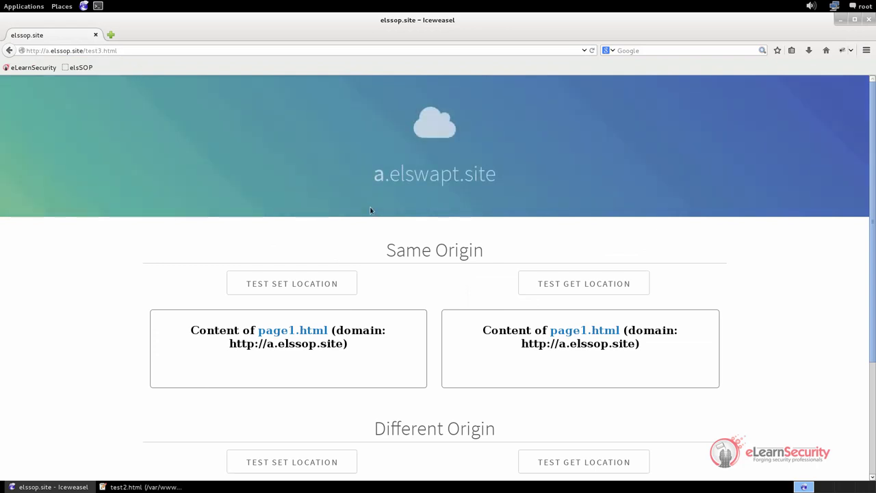
scroll(370, 210, "down", 3)
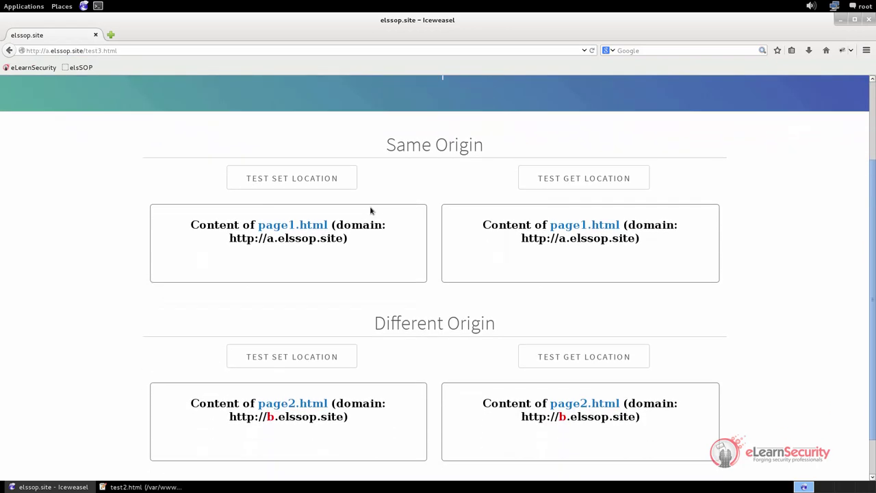
scroll(370, 210, "down", 1)
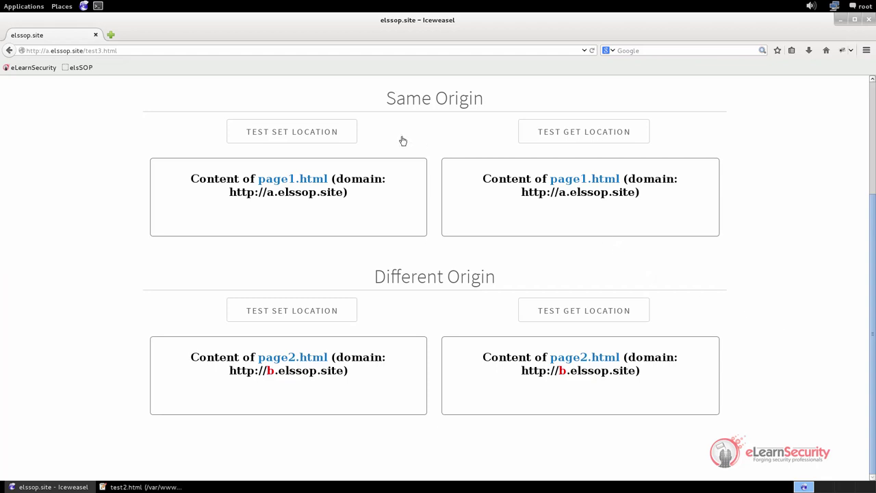
Run the Same Origin TEST SET LOCATION, sending its left frame to the eLS Foo INC page
left_click(333, 137)
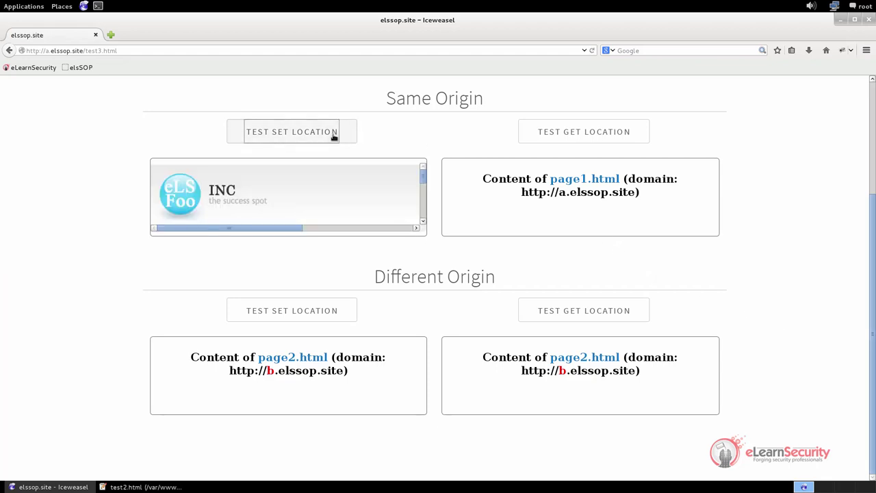
scroll(352, 172, "down", 2)
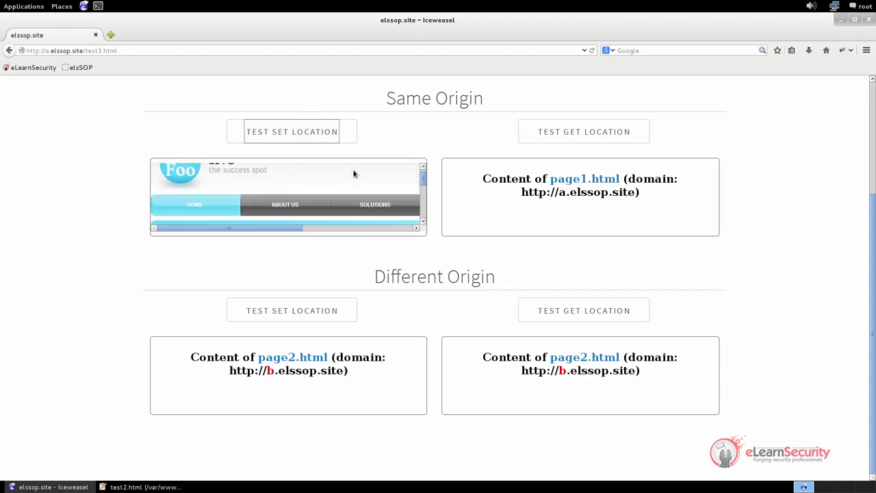
scroll(353, 170, "down", 6)
scroll(353, 170, "up", 5)
scroll(354, 173, "up", 3)
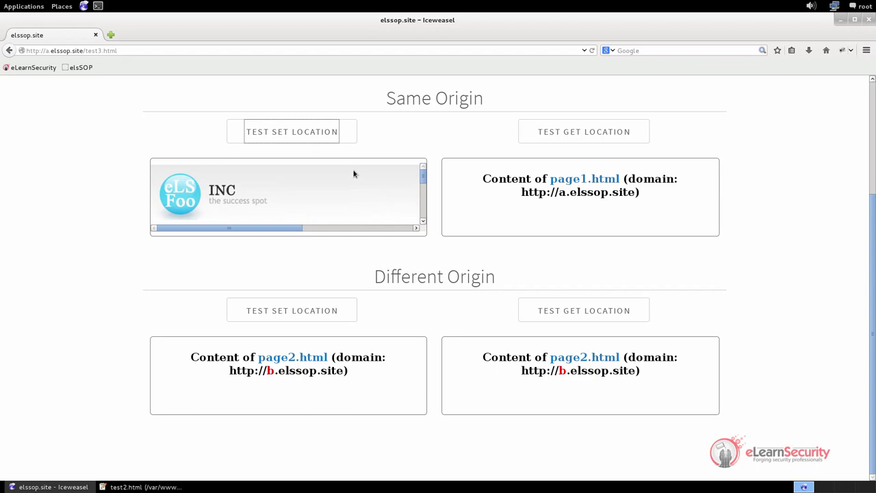
Read the same-origin frame's location with TEST GET LOCATION, then run the Different Origin set-location test
left_click(593, 137)
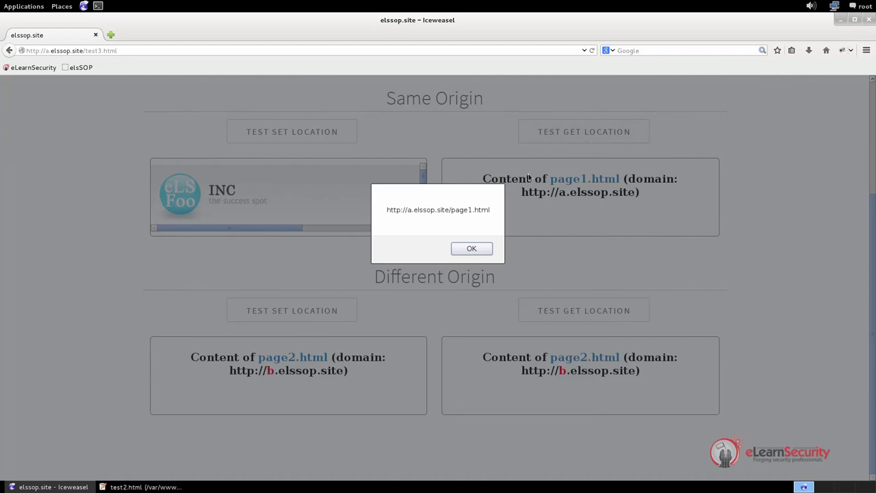
double_click(465, 211)
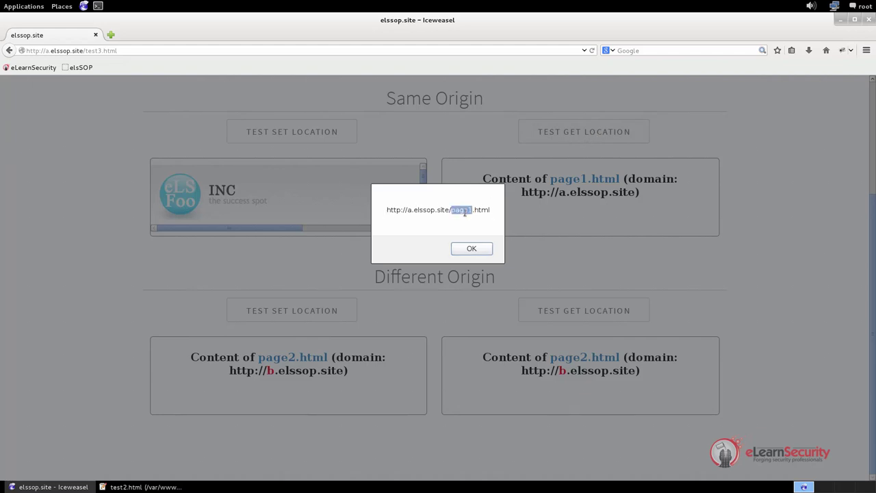
left_click(473, 251)
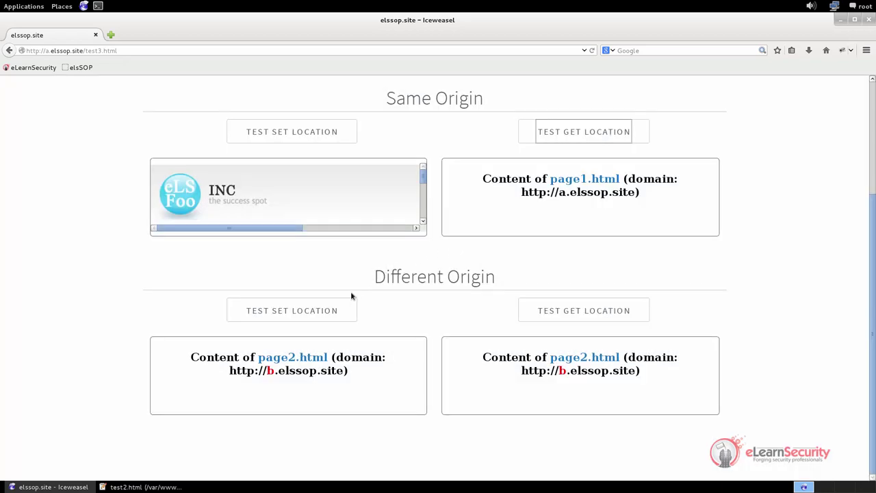
left_click(333, 319)
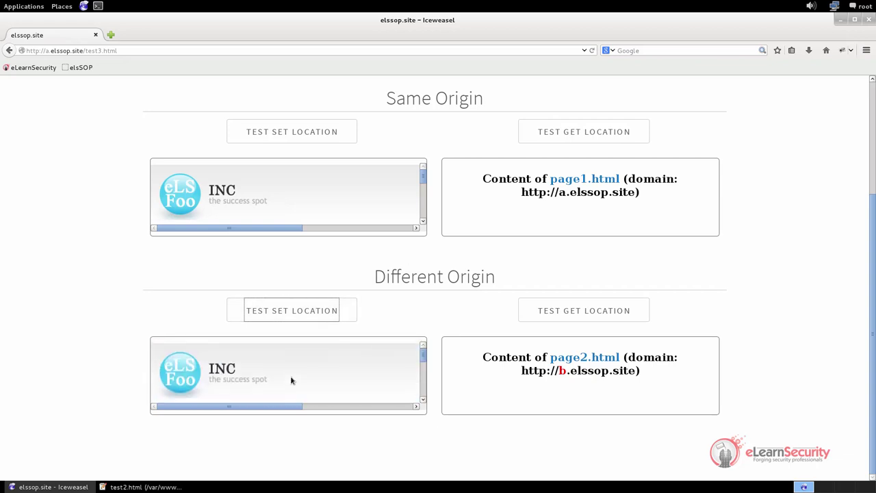
left_click(529, 311)
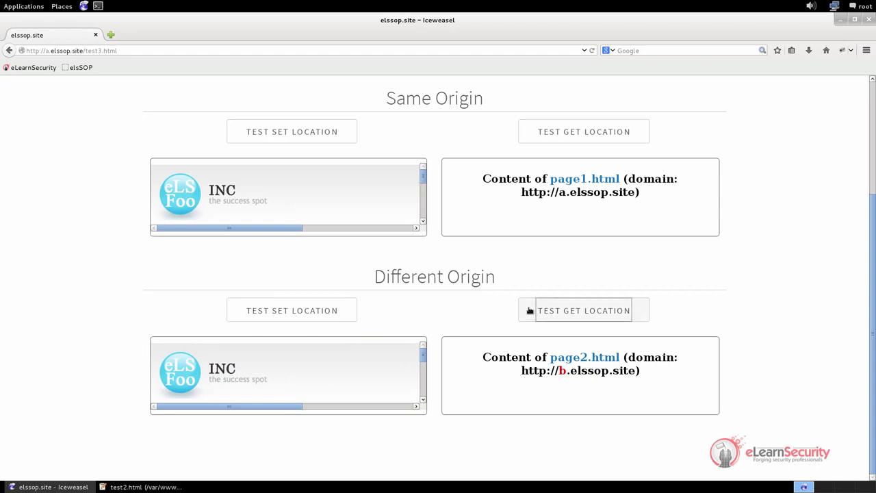
left_click_drag(340, 210, 532, 222)
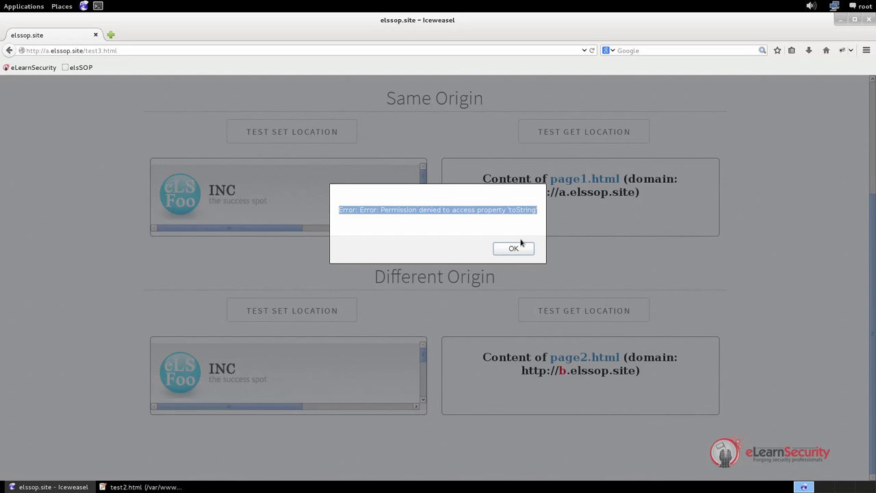
left_click(515, 248)
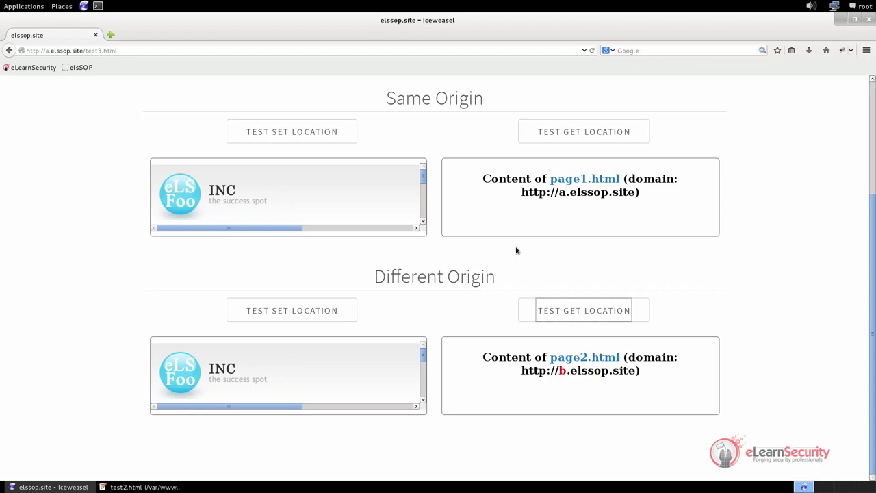
left_click_drag(98, 51, 128, 49)
type("4")
key("Return")
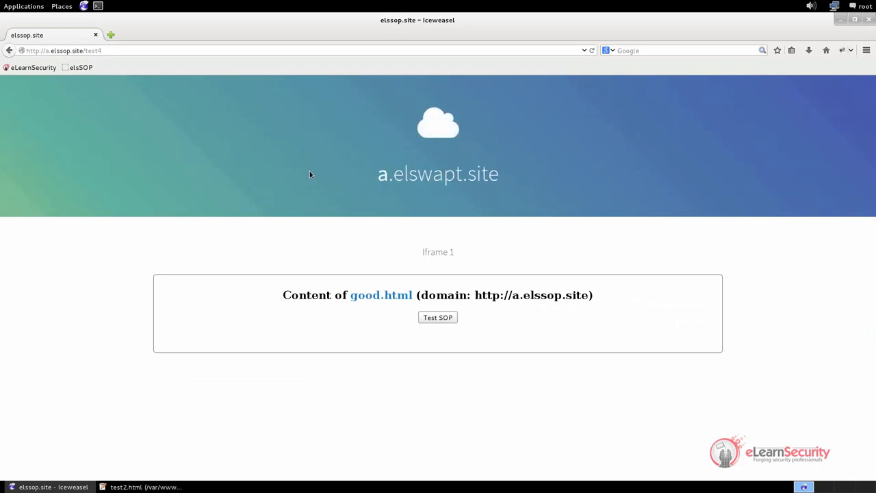
left_click_drag(351, 295, 414, 295)
left_click(444, 295)
left_click_drag(473, 295, 590, 295)
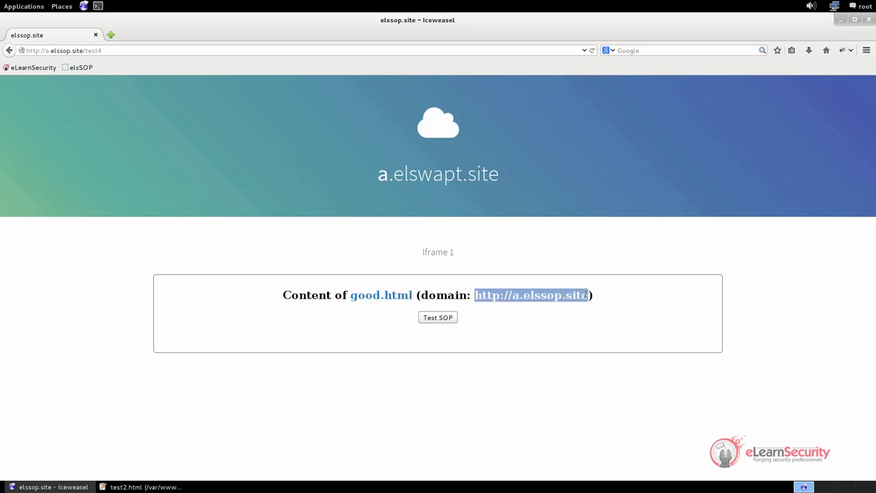
left_click(585, 294)
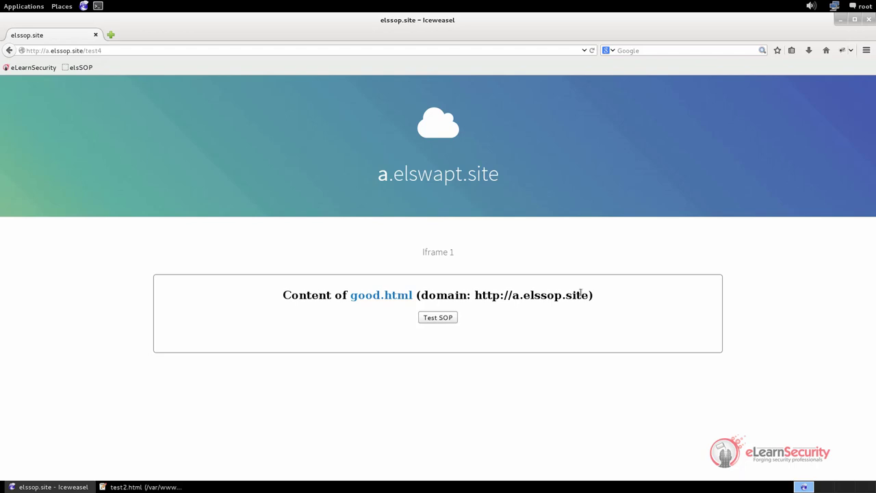
key("alt+Tab")
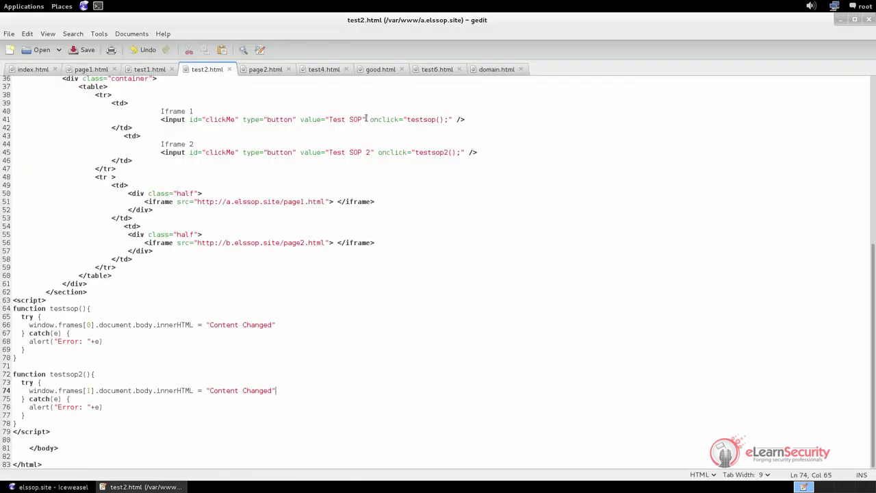
Open the good.html source and highlight the line 9 heading and the line 10 testsop button
left_click(373, 71)
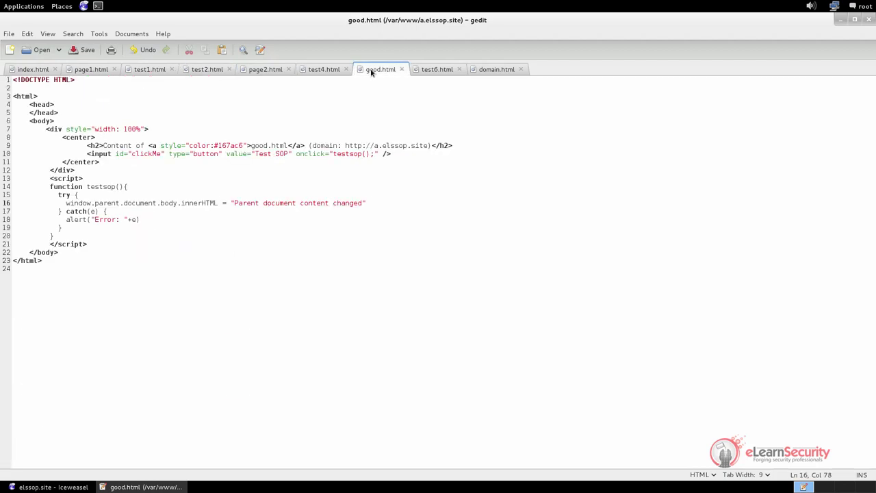
left_click_drag(102, 144, 424, 145)
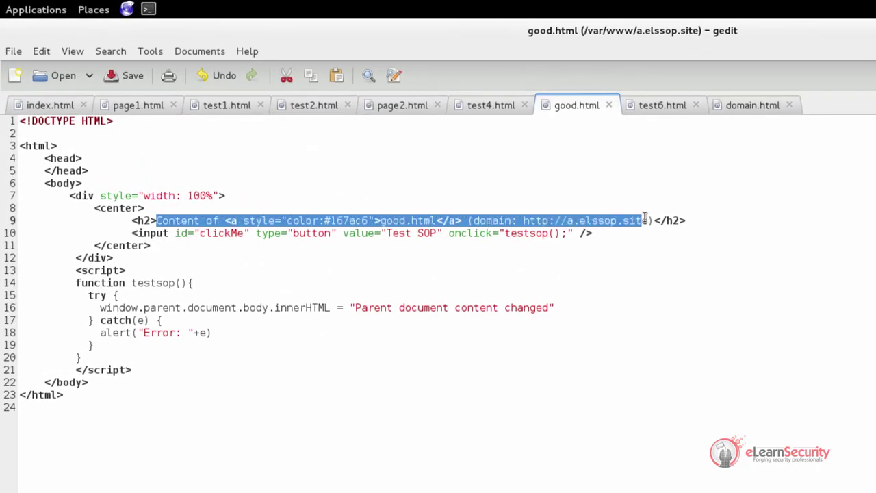
left_click_drag(644, 217, 654, 218)
left_click(654, 219)
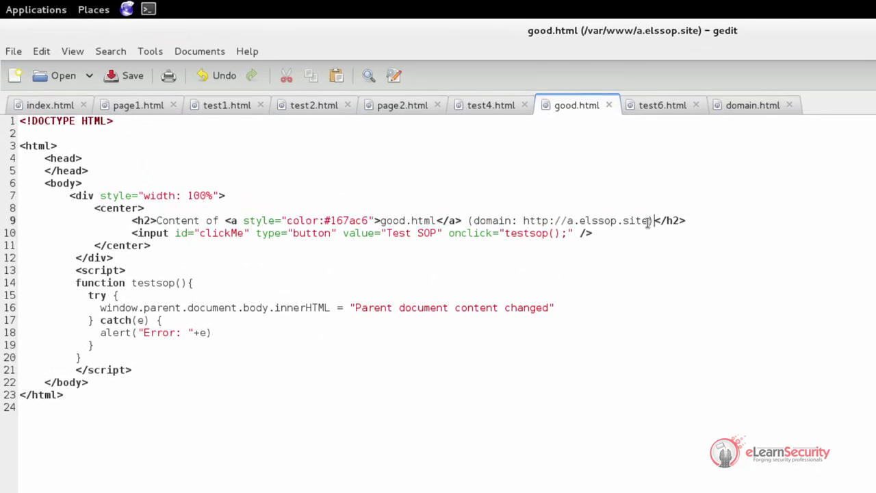
left_click_drag(134, 232, 632, 232)
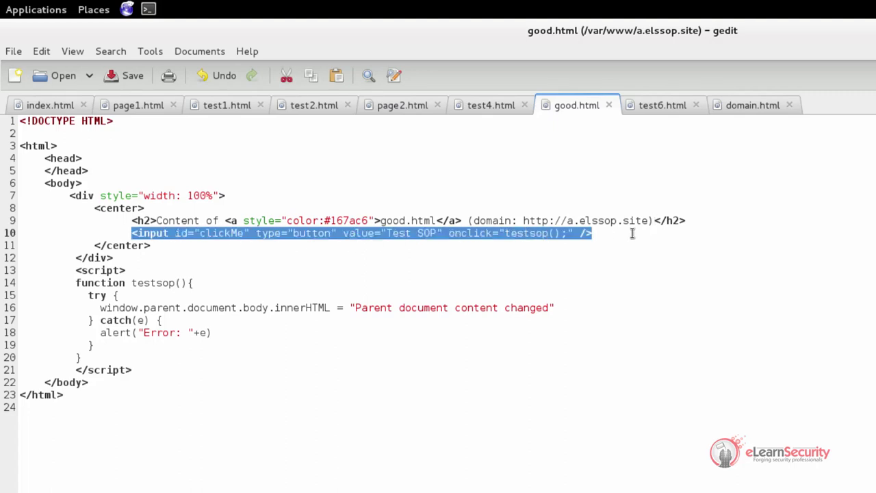
left_click(510, 233)
double_click(517, 232)
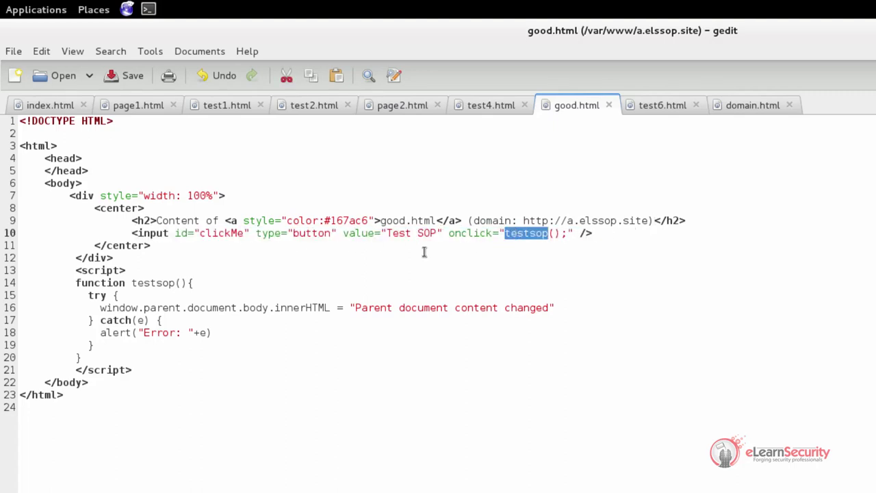
Highlight the testsop function body and 'parent' on line 16, then return to Iceweasel
left_click_drag(74, 282, 290, 357)
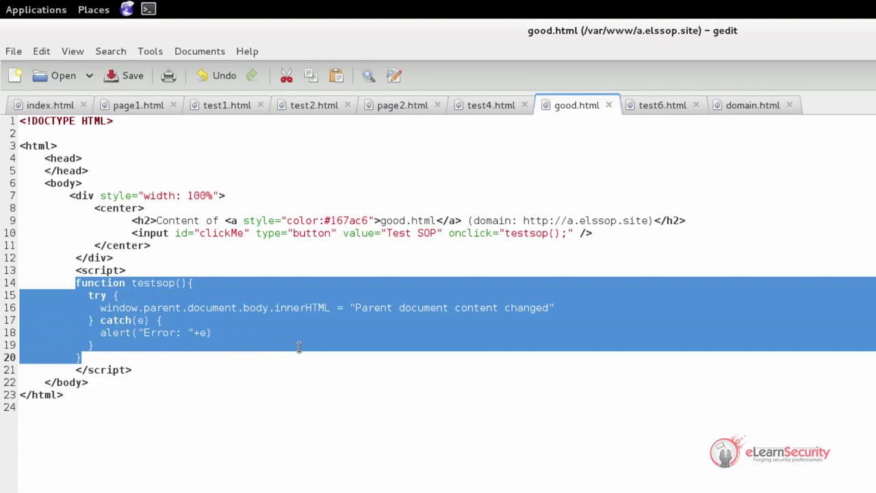
left_click(300, 347)
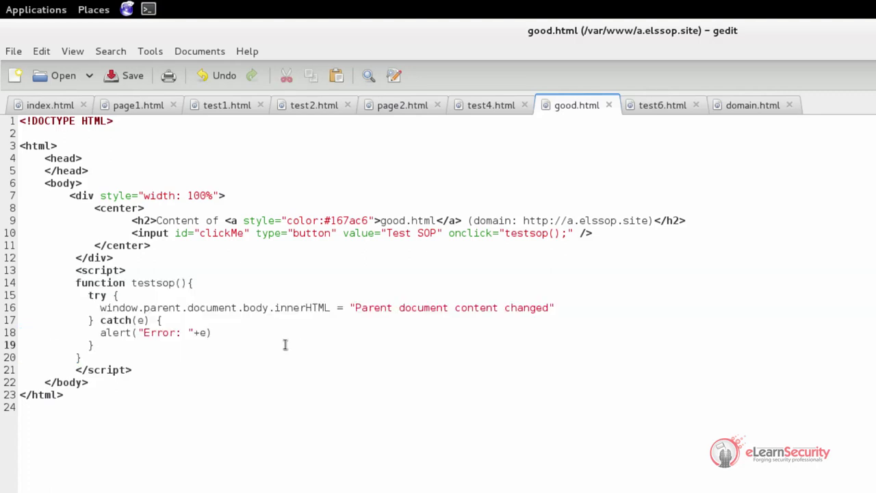
double_click(151, 311)
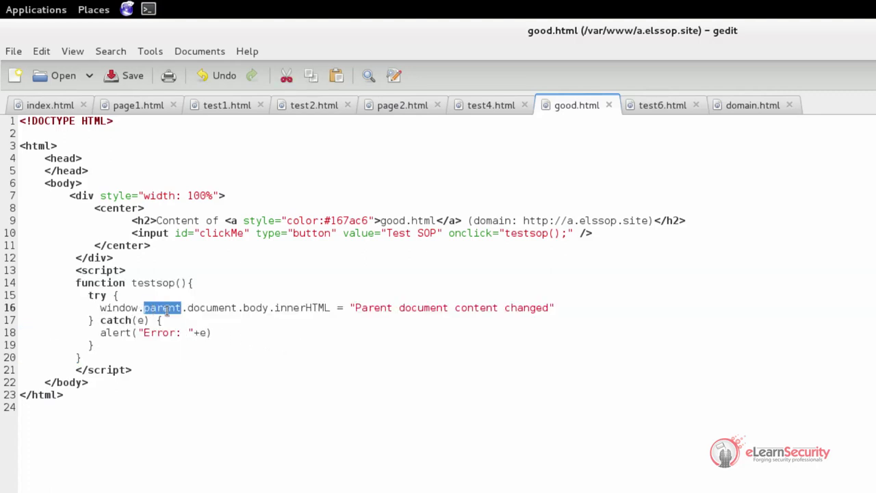
left_click(294, 311)
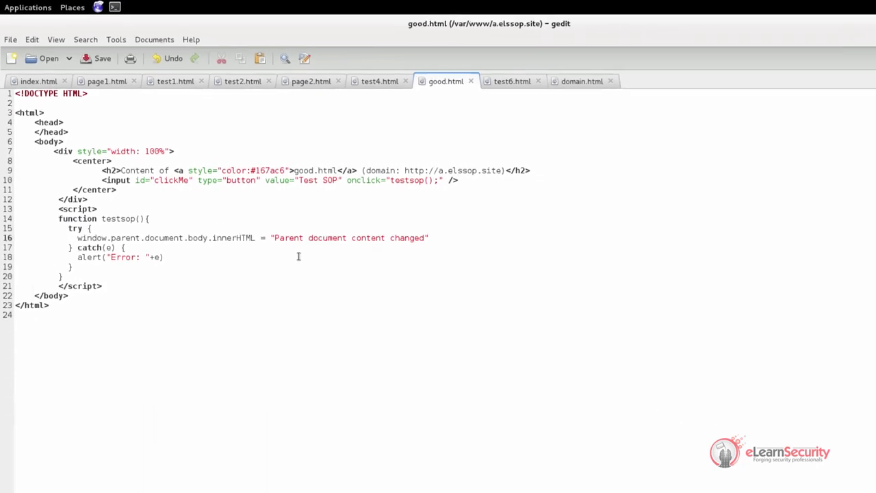
key("alt+Tab")
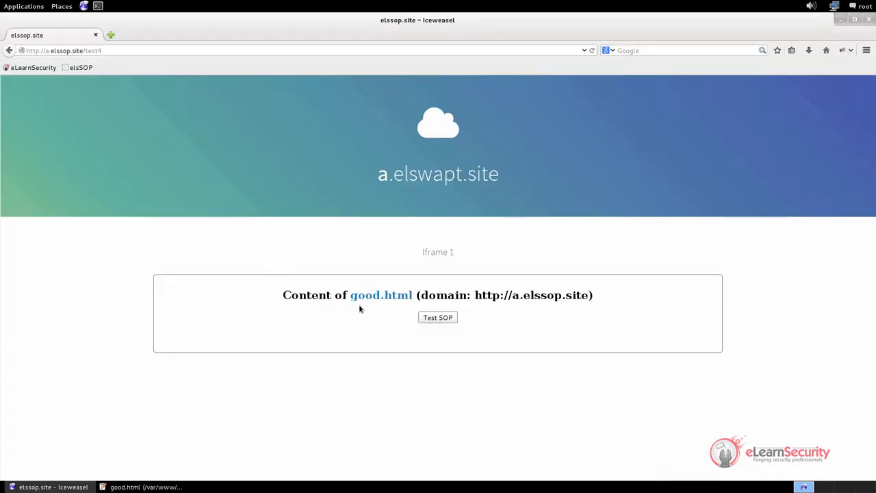
Run Test SOP in the good.html frame to rewrite the parent page, then select the URL's test number
left_click(437, 318)
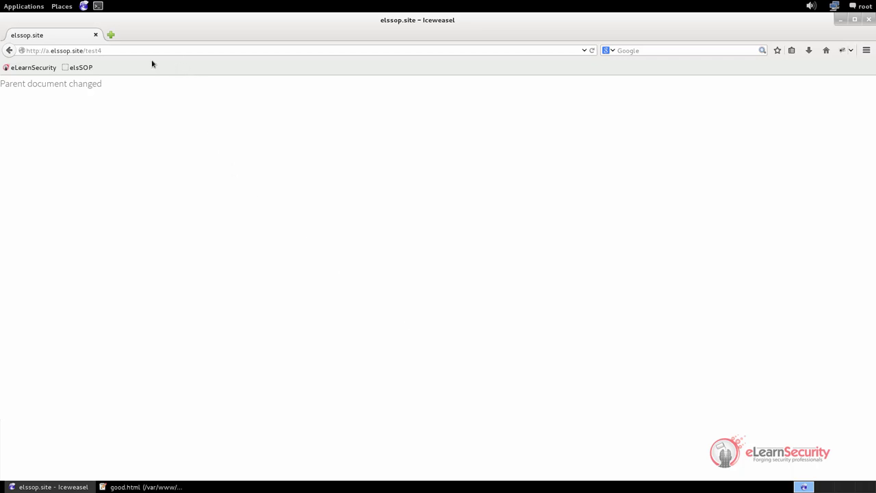
left_click_drag(98, 50, 136, 53)
Load test5 and show evil.html from b.elssop.site getting a permission denied error on Test SOP
type("5")
key("Return")
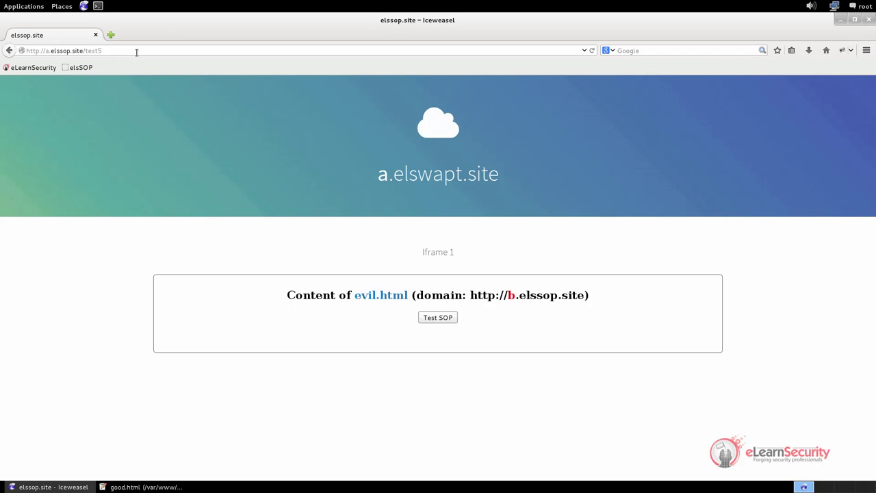
left_click_drag(354, 295, 408, 295)
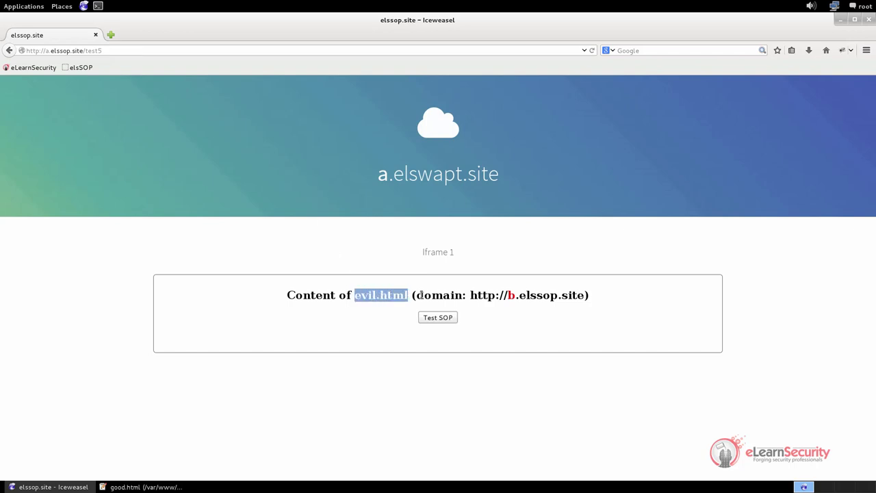
left_click_drag(507, 295, 520, 294)
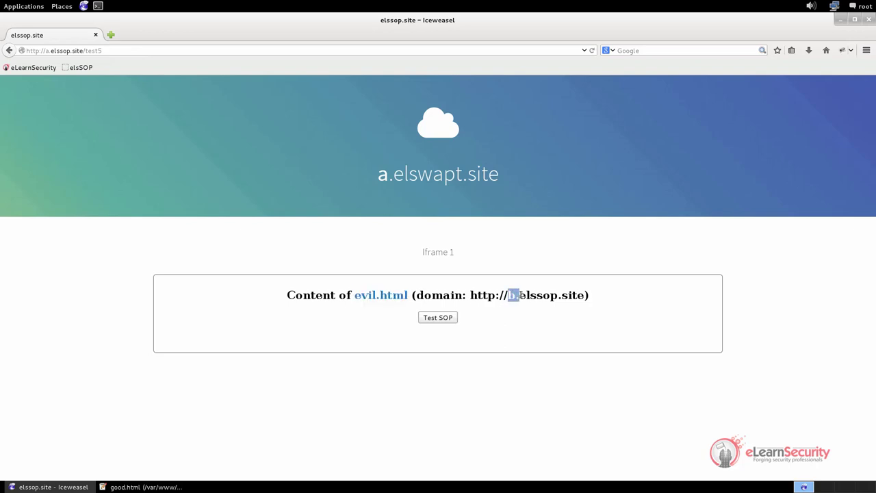
left_click(522, 295)
left_click(440, 320)
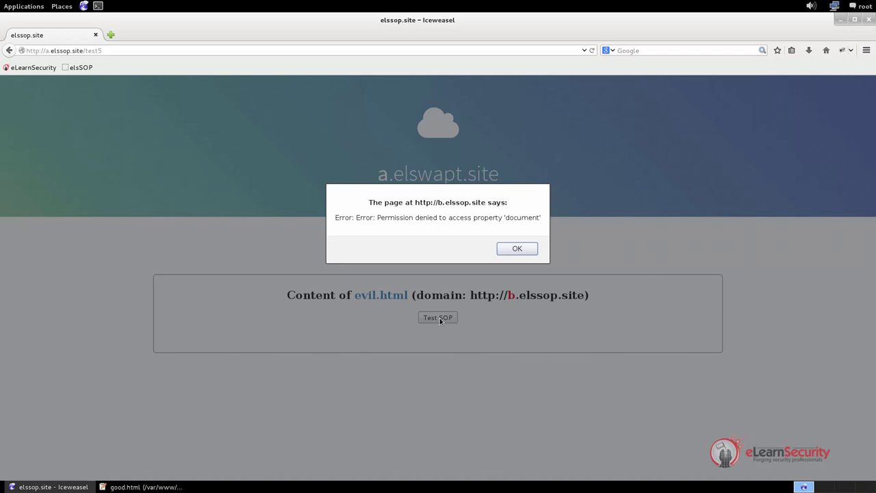
left_click(517, 249)
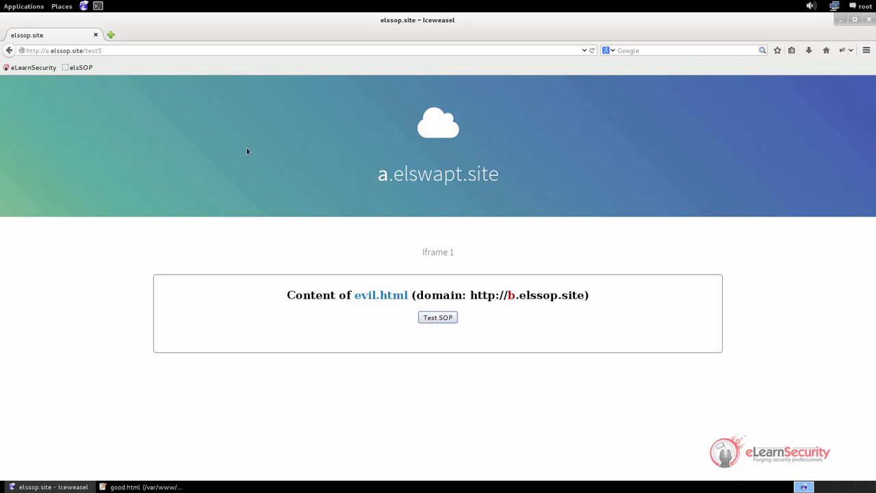
Change the address's test number to 6 and load test6.html
left_click_drag(97, 50, 154, 50)
type("6")
key("Return")
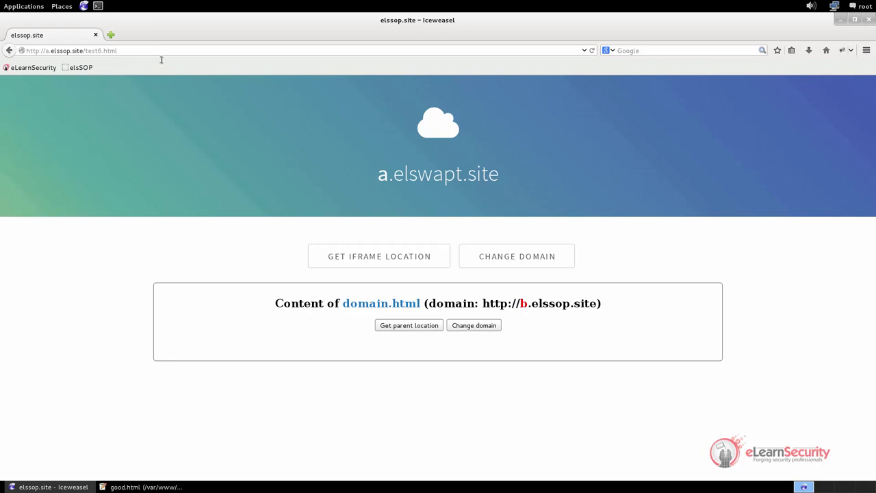
Highlight the frame heading's b.elssop.site domain and domain.html name
left_click_drag(520, 303, 599, 303)
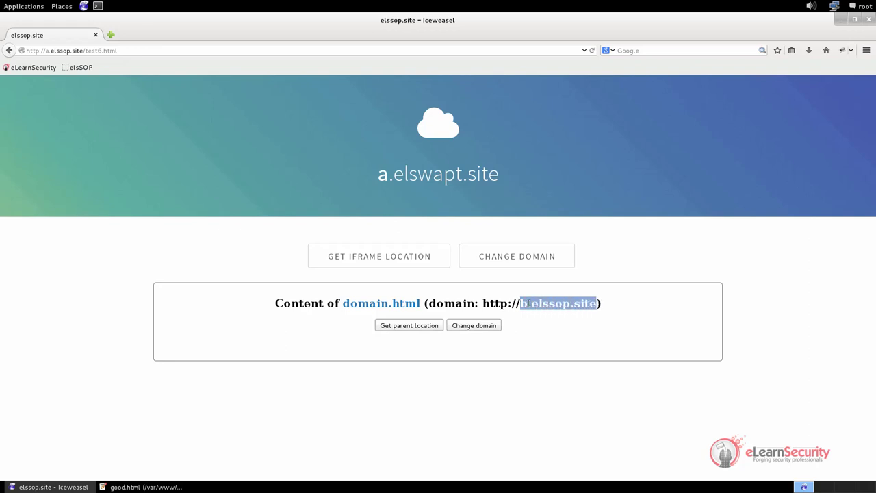
left_click_drag(344, 303, 438, 303)
left_click(564, 303)
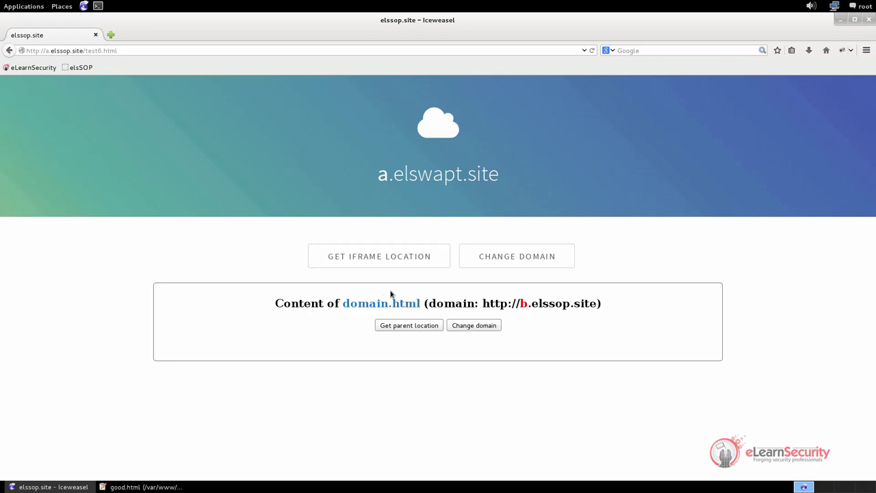
Request the iframe and parent locations, dismiss both permission denied errors, then switch to gedit
left_click(393, 260)
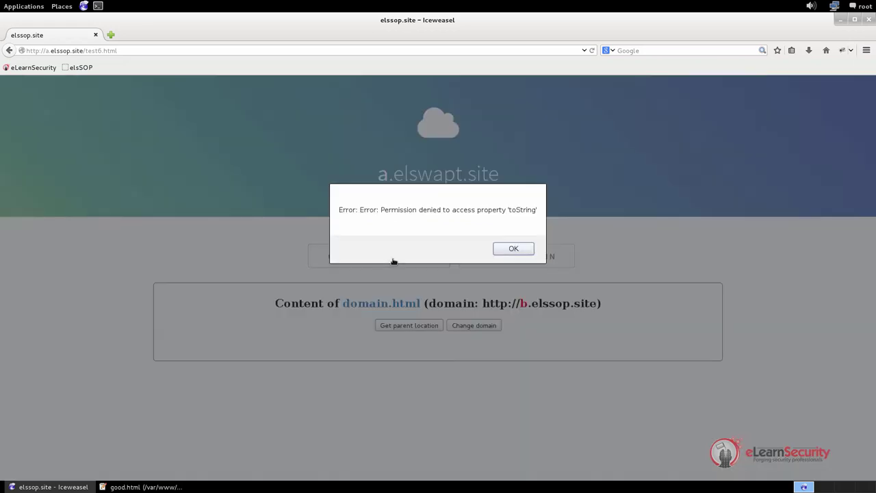
left_click(512, 253)
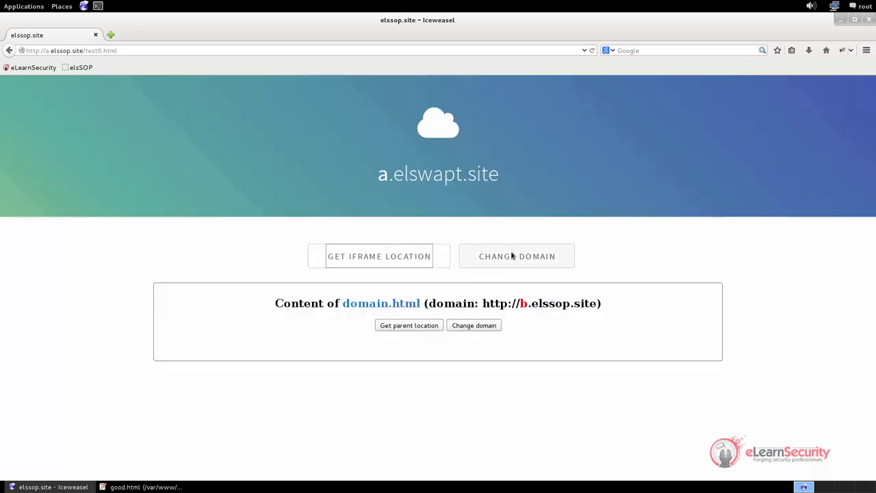
left_click(412, 326)
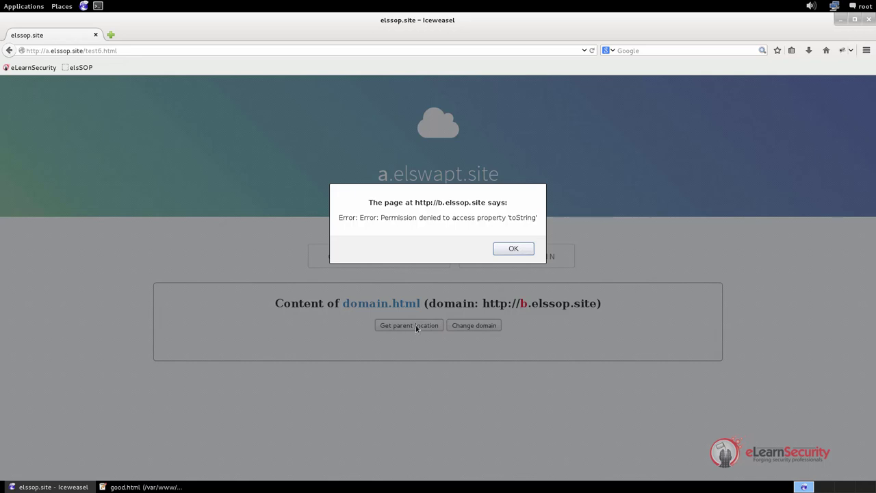
left_click(495, 252)
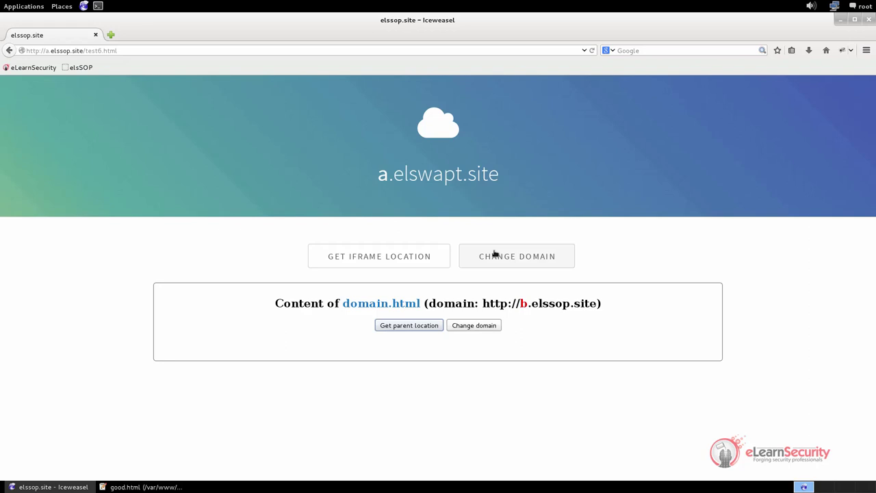
key("alt+Tab")
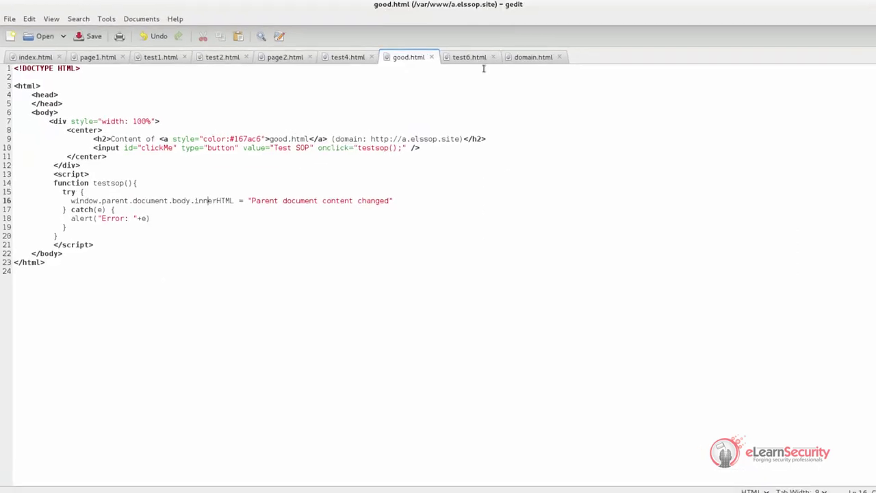
In test6.html, highlight the Change domain button, changedomain function and its document.domain assignment
left_click(438, 69)
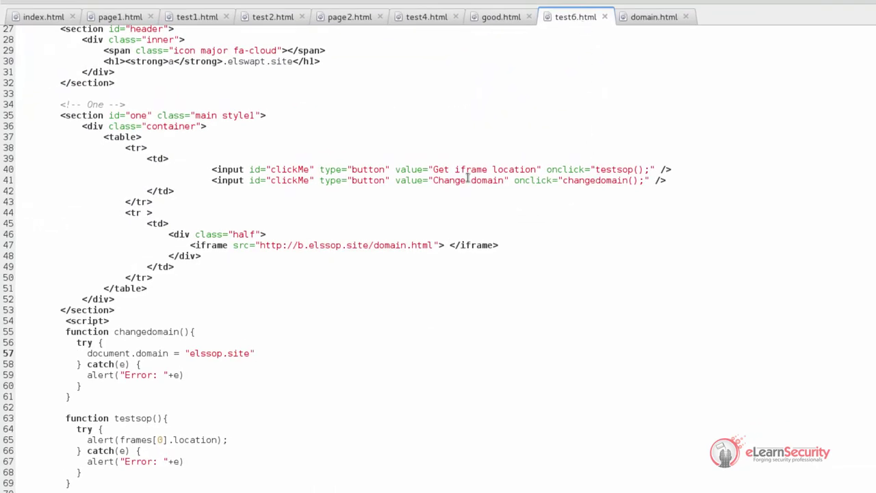
left_click_drag(432, 180, 504, 180)
double_click(583, 180)
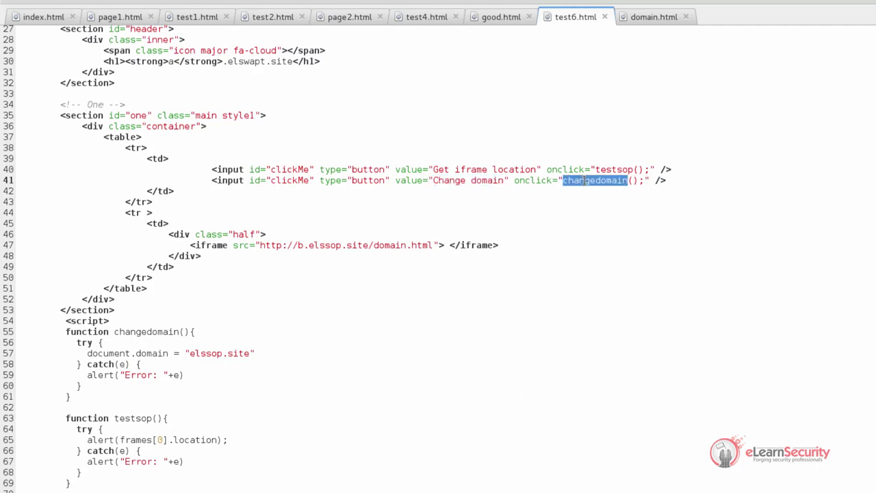
double_click(163, 332)
left_click(88, 353)
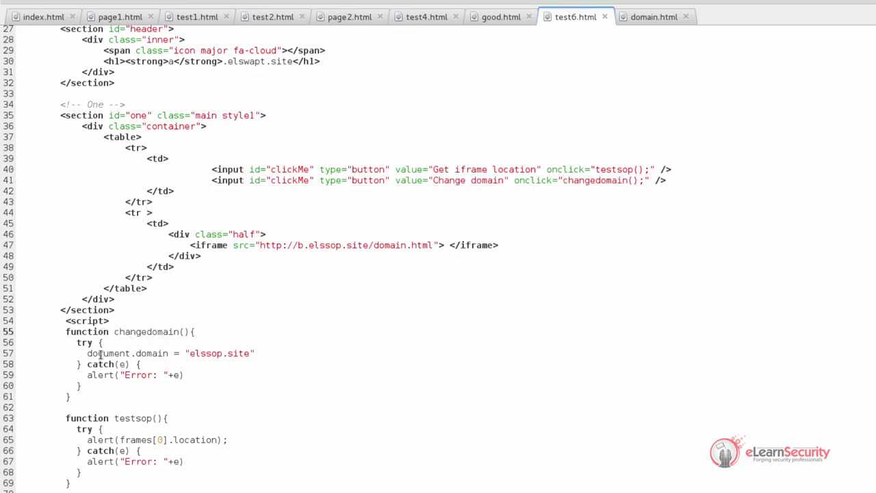
left_click_drag(88, 354, 278, 353)
left_click(278, 352)
In domain.html, highlight the changedomain handler, function name and document.domain assignment on line 17
left_click(633, 22)
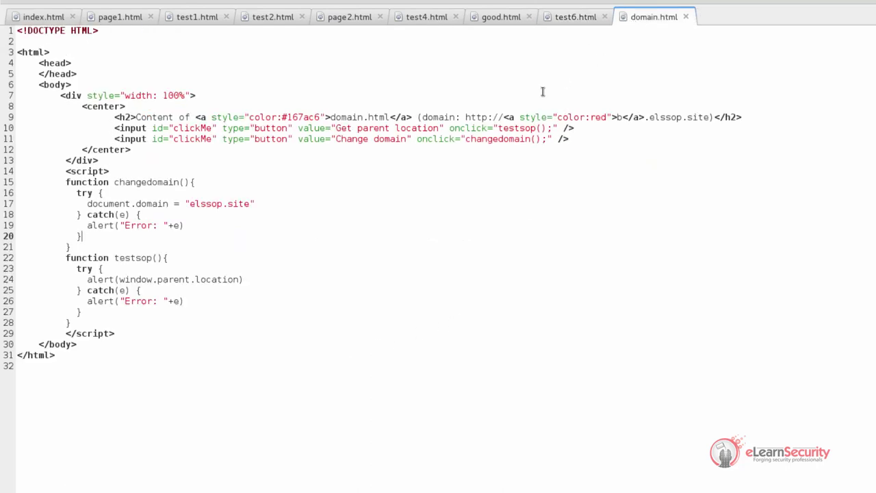
double_click(482, 138)
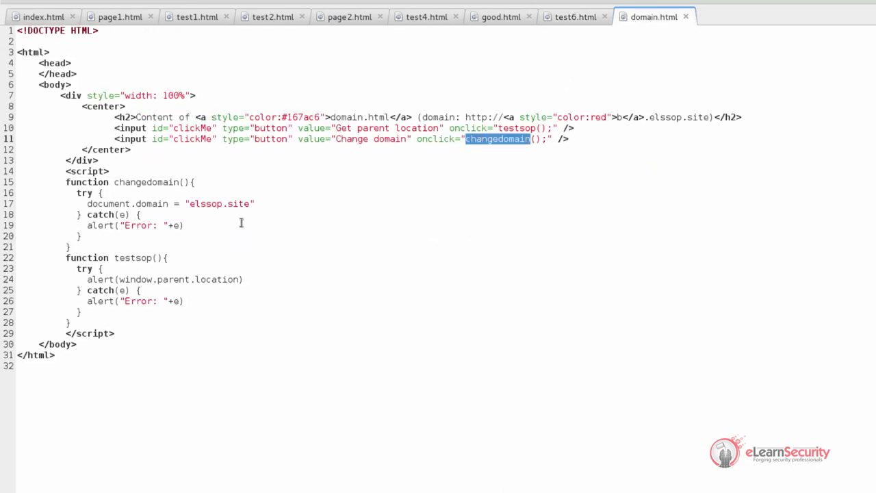
double_click(145, 182)
left_click_drag(87, 204, 312, 204)
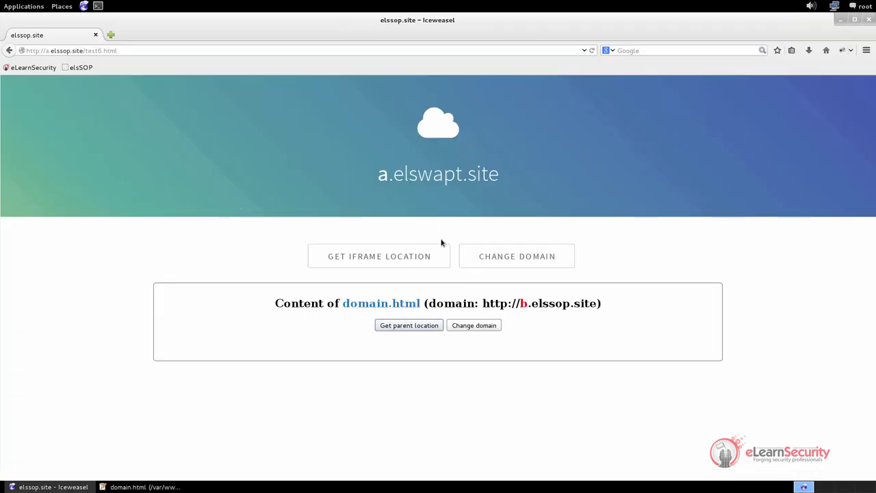
Set document.domain to elssop.site in parent and frame, then read the iframe's location successfully
left_click(488, 256)
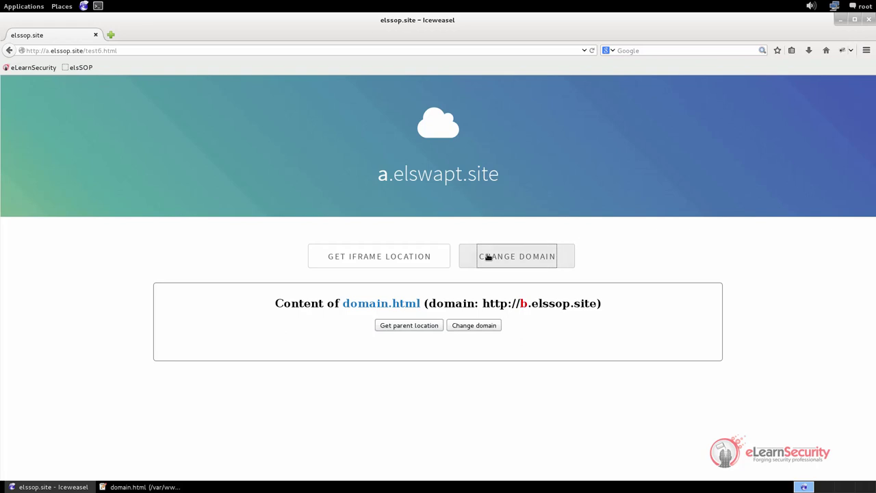
left_click(474, 328)
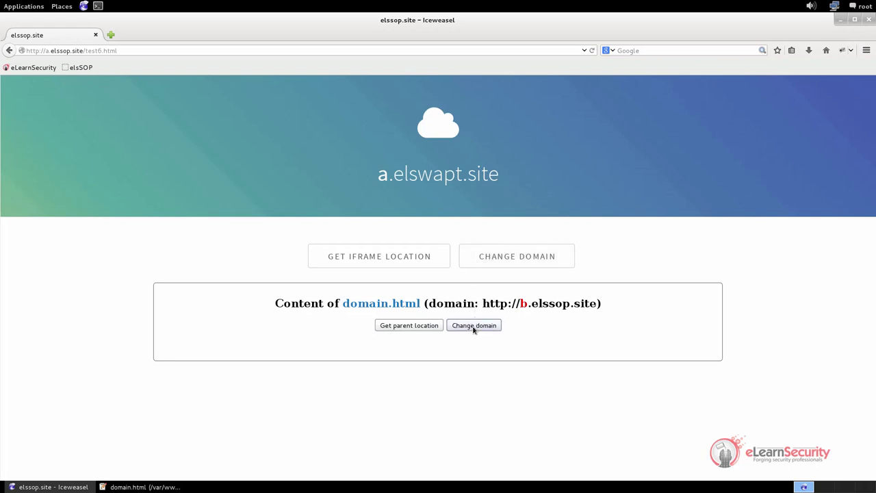
left_click(411, 260)
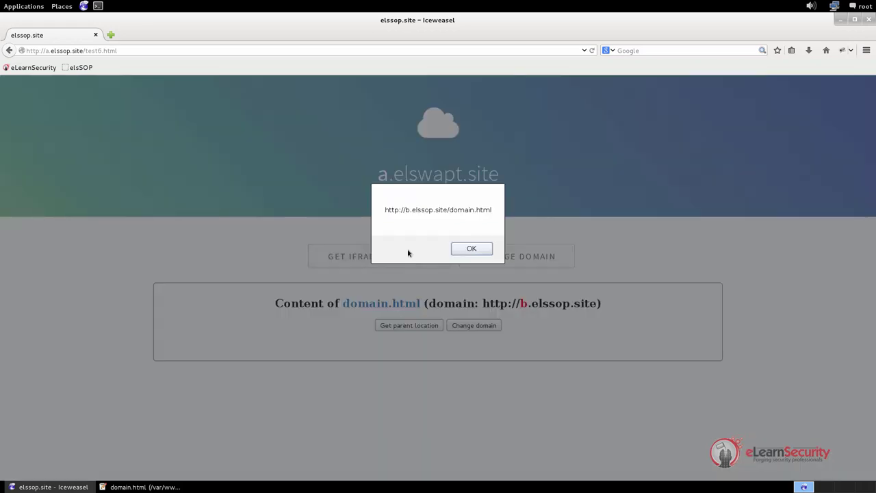
left_click_drag(385, 209, 481, 212)
left_click(472, 248)
left_click(419, 326)
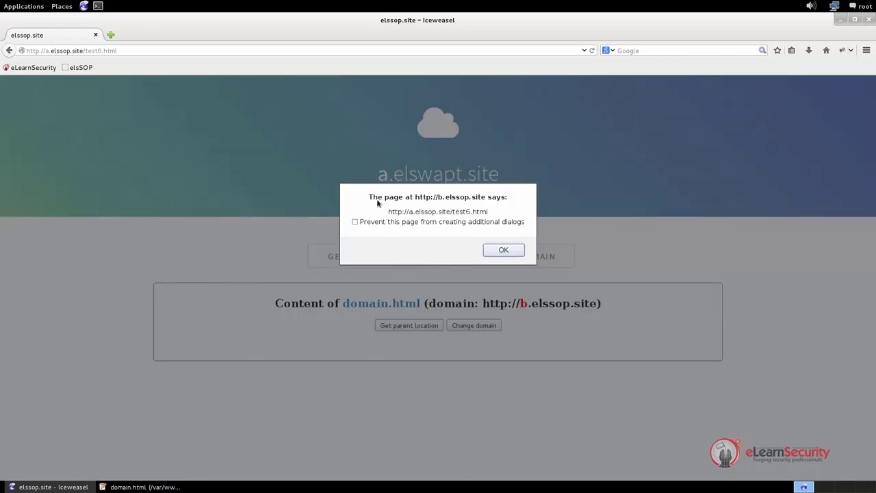
left_click_drag(388, 211, 492, 215)
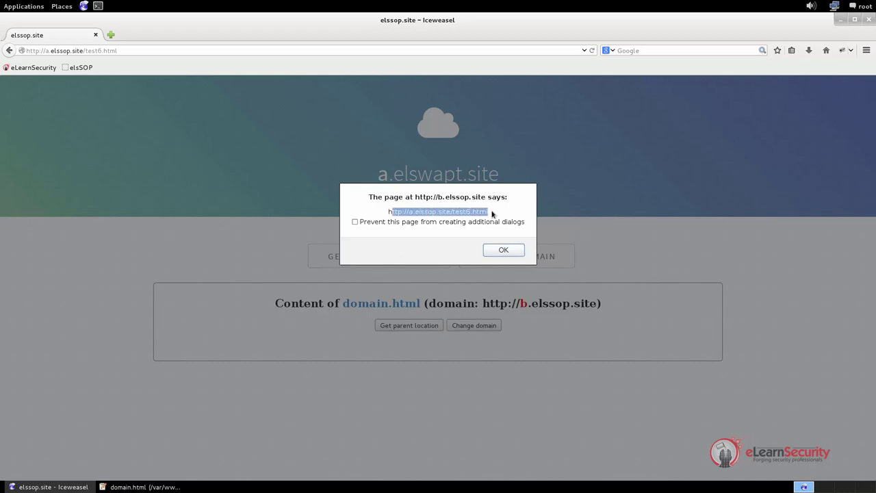
left_click(503, 249)
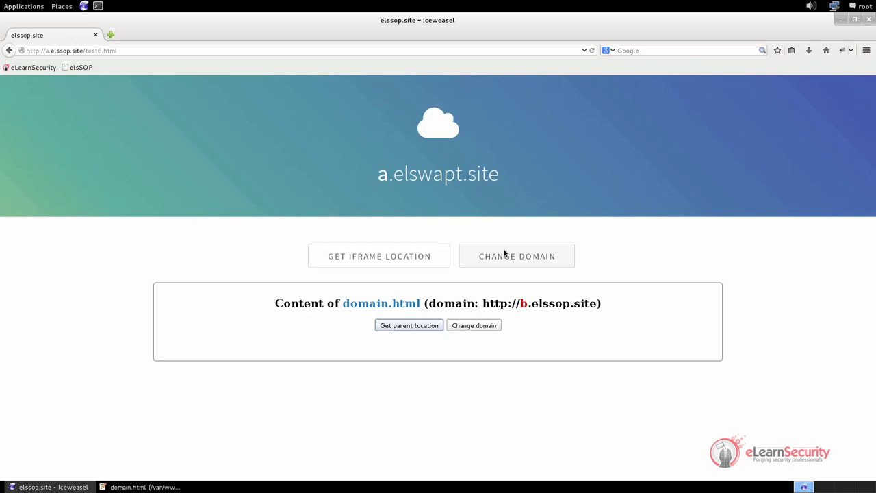
left_click(841, 21)
left_click(842, 22)
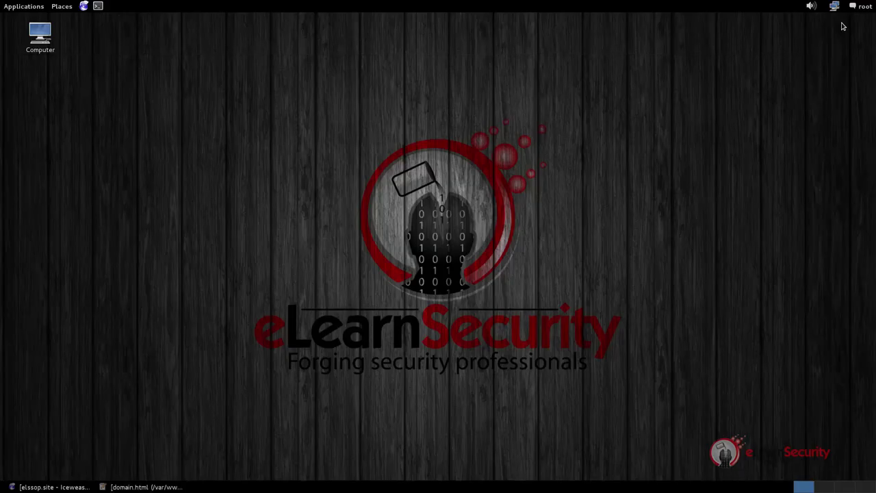